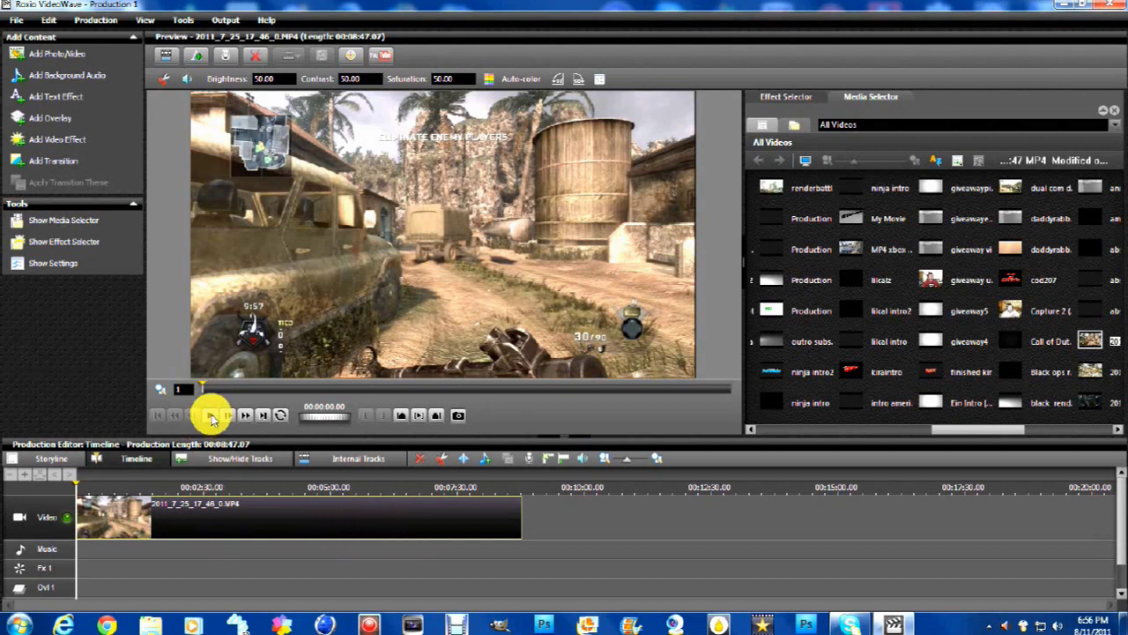
pyautogui.click(214, 416)
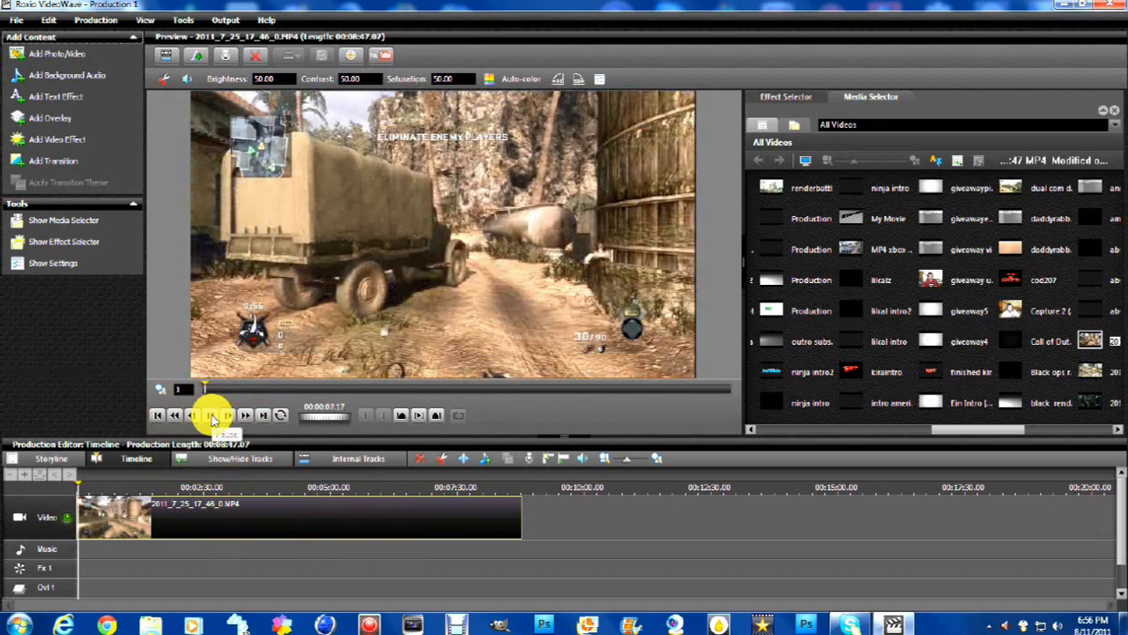
pyautogui.click(212, 418)
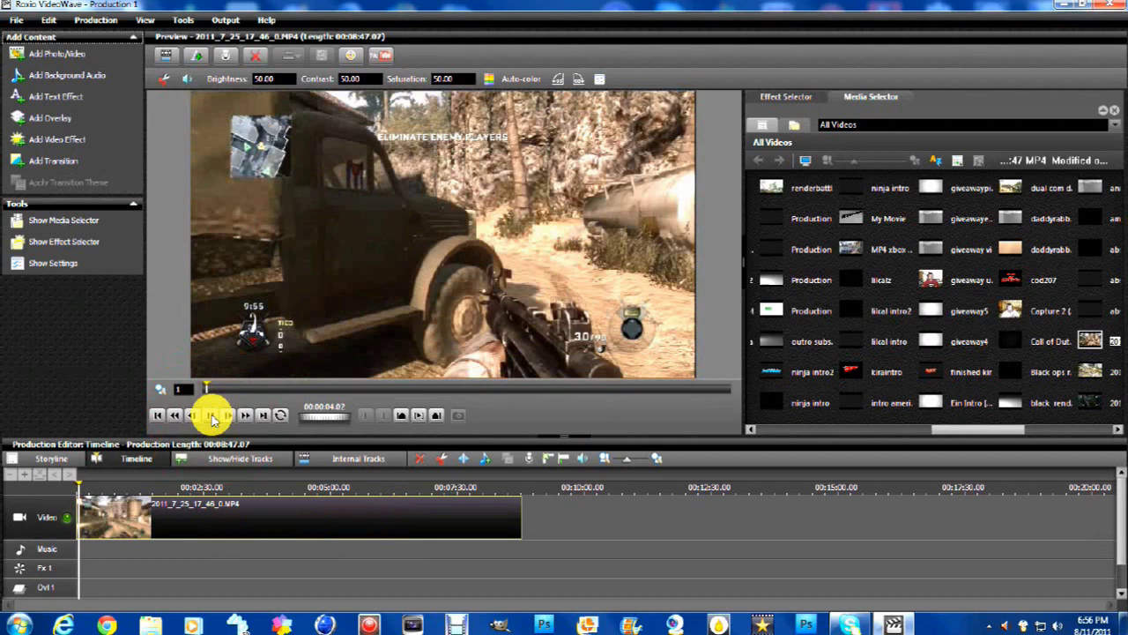
pyautogui.click(211, 418)
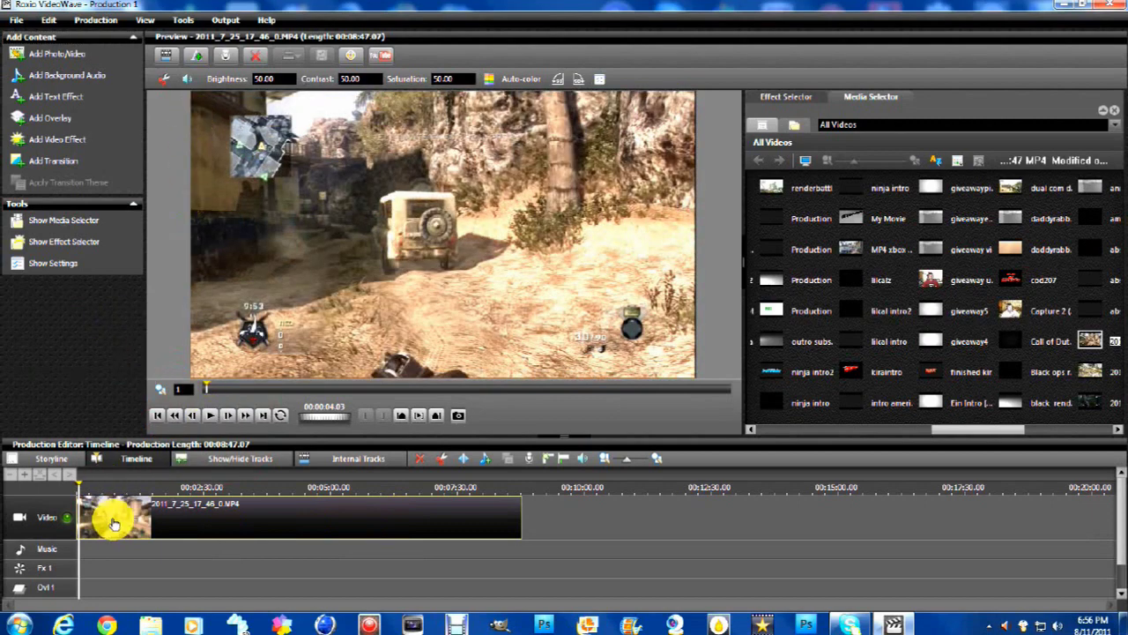
pyautogui.click(187, 82)
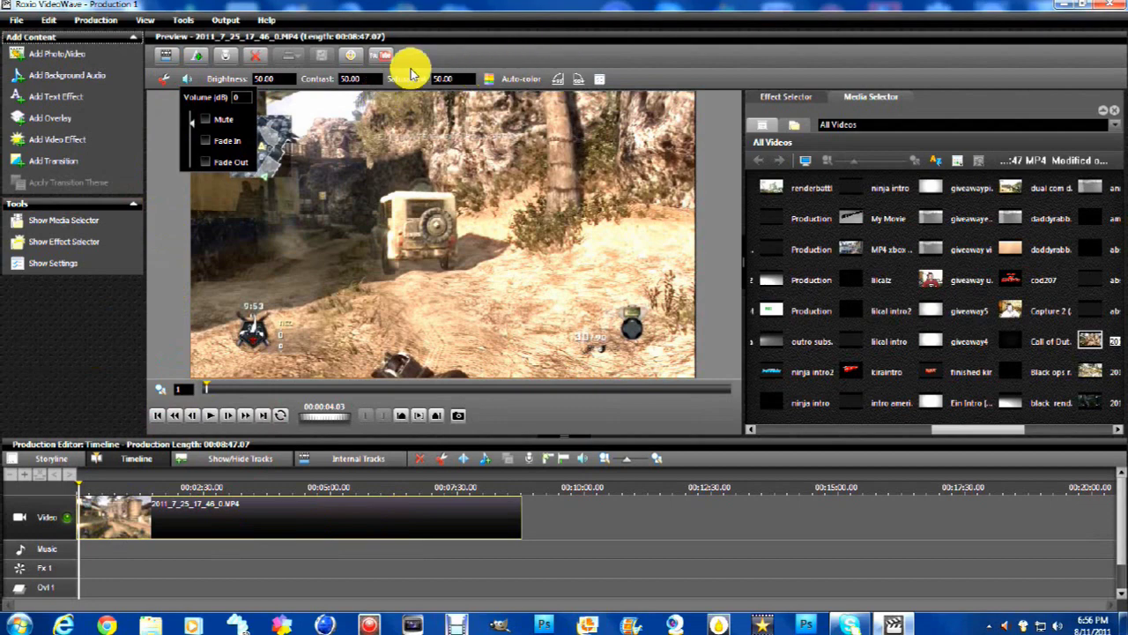
pyautogui.click(187, 79)
pyautogui.click(125, 524)
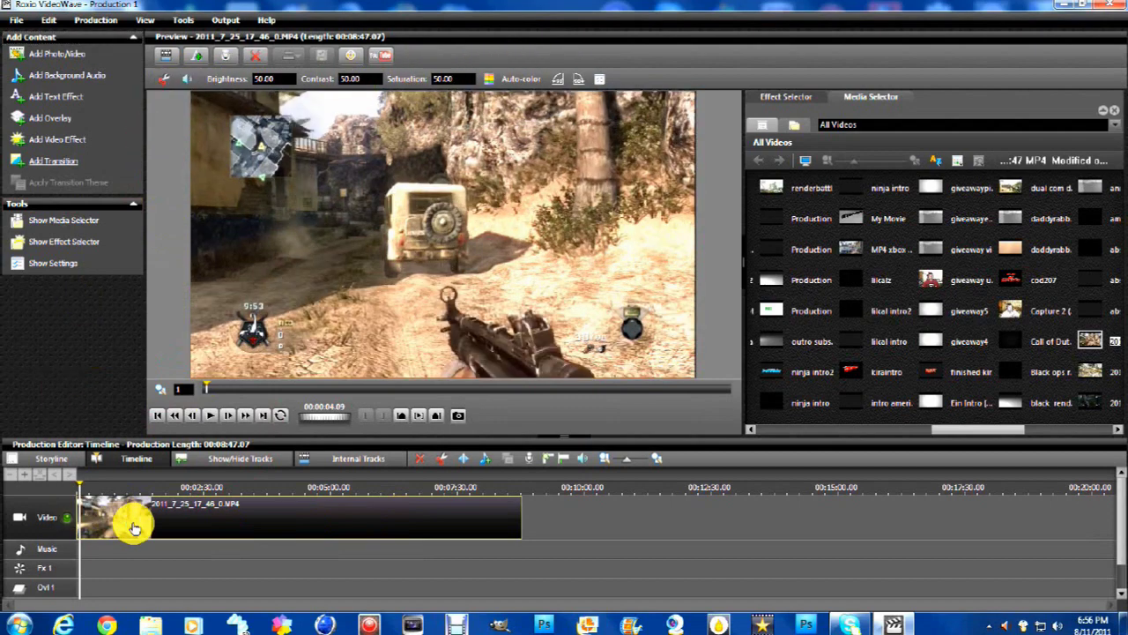
# Lower the 2011_7_25_17_46_0.MP4 clip's volume to -5 dB with the Volume (dB) slider.
pyautogui.rightClick(134, 527)
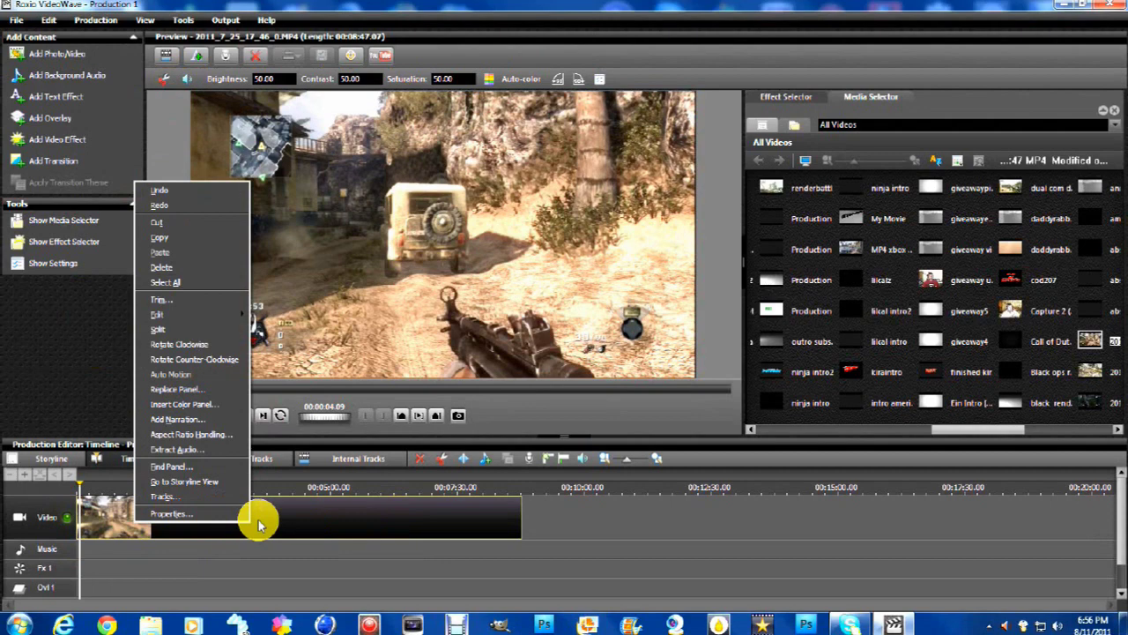
pyautogui.click(401, 419)
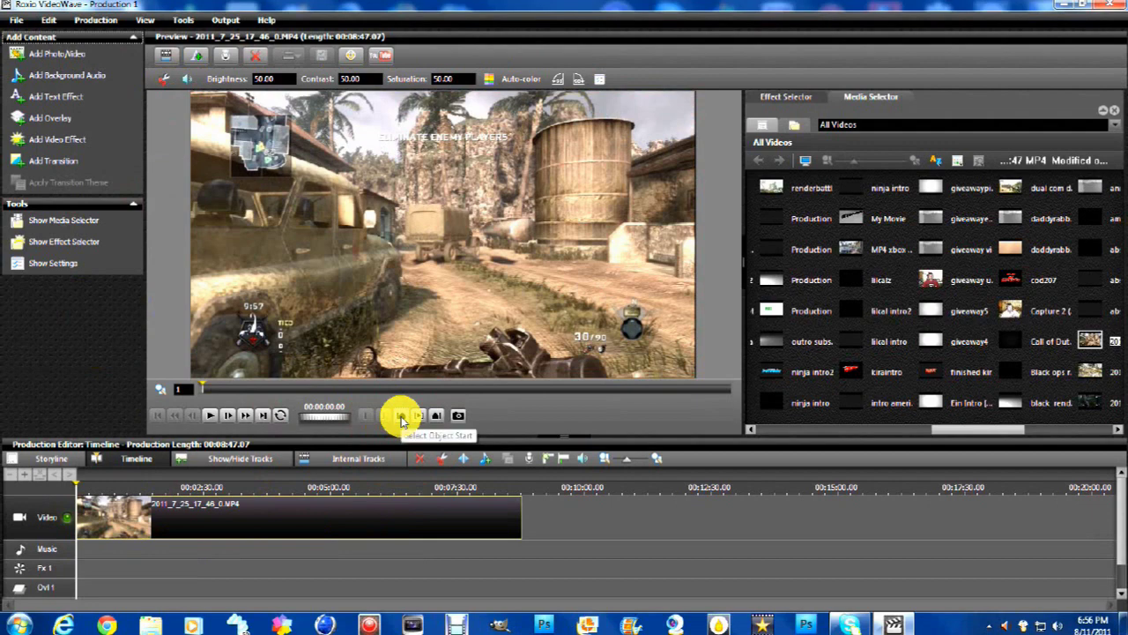
pyautogui.click(401, 419)
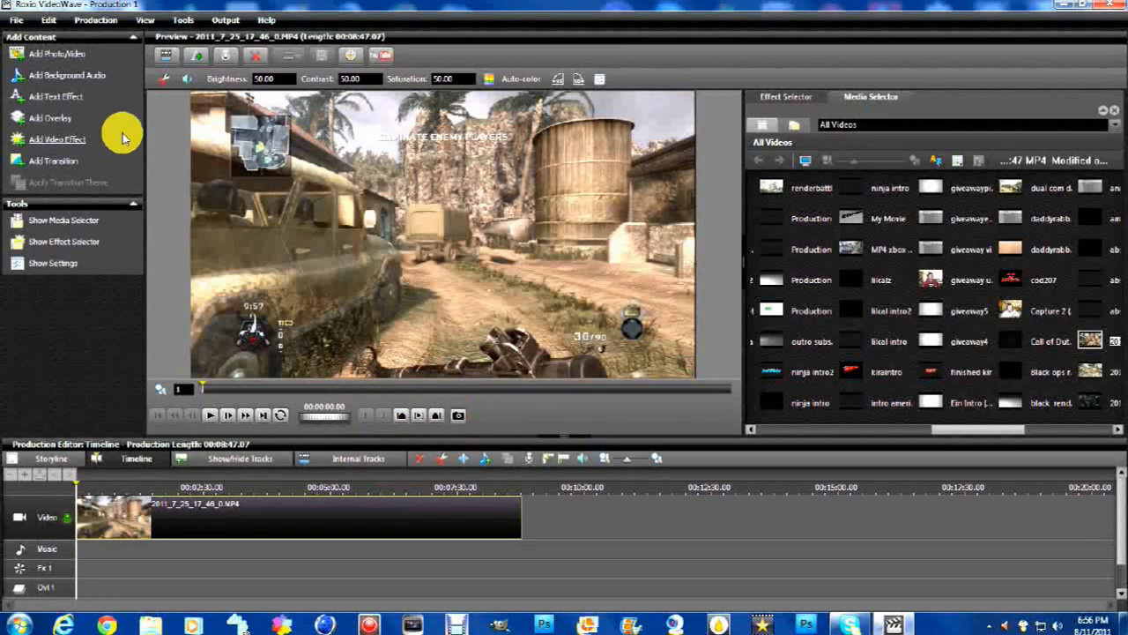
pyautogui.click(186, 78)
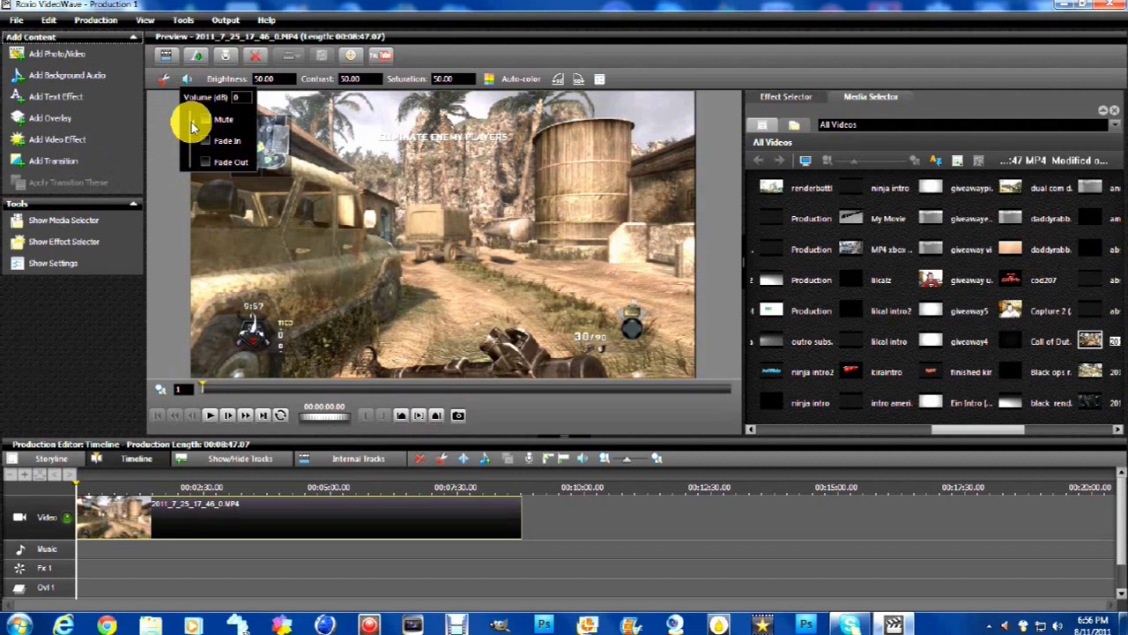
pyautogui.moveTo(192, 127); pyautogui.dragTo(195, 150)
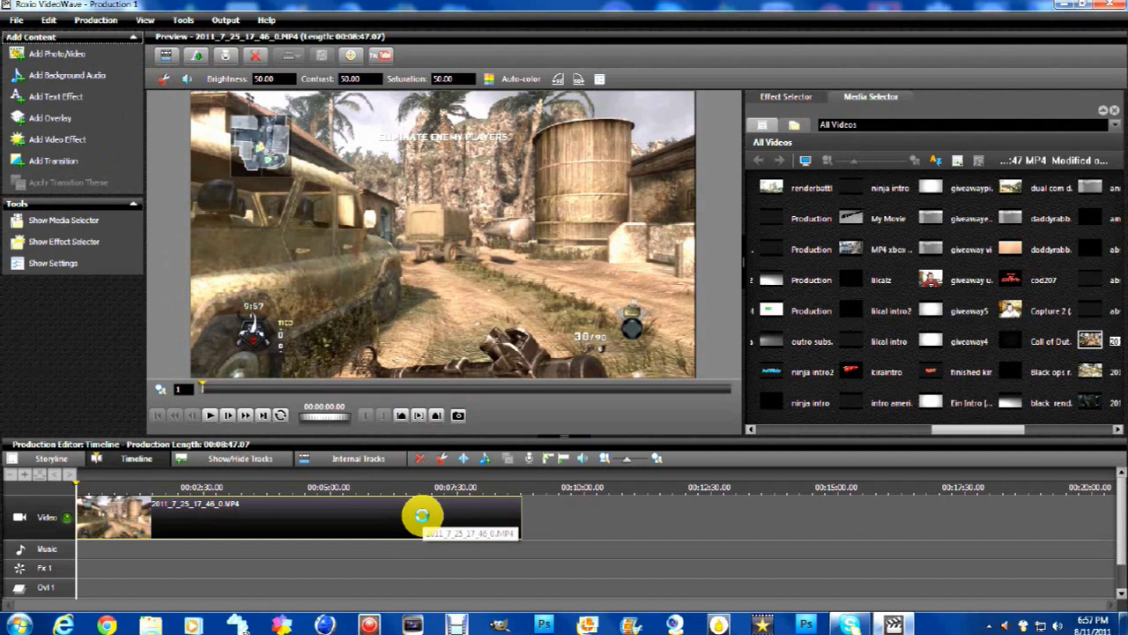
pyautogui.click(424, 521)
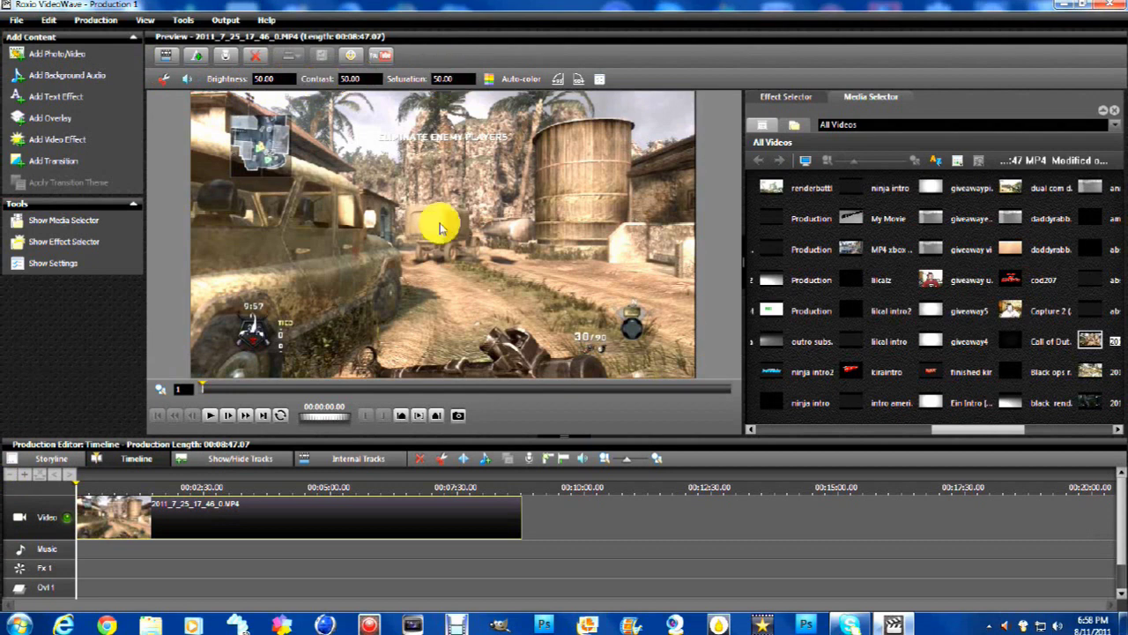
# Set the clip's brightness to 51.
pyautogui.click(238, 529)
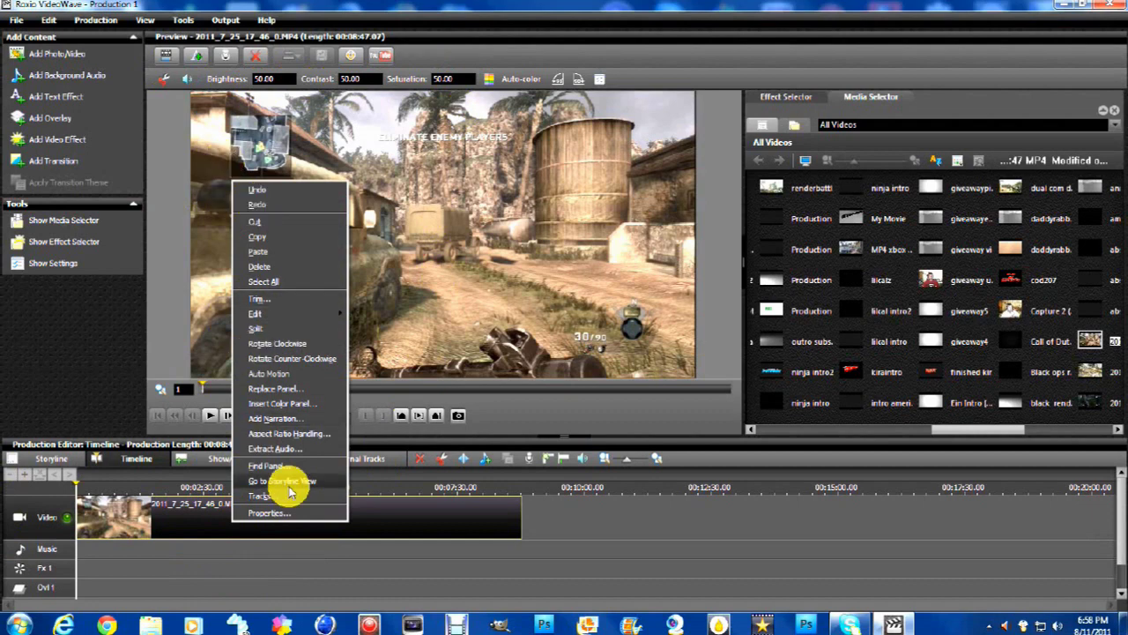
pyautogui.click(276, 79)
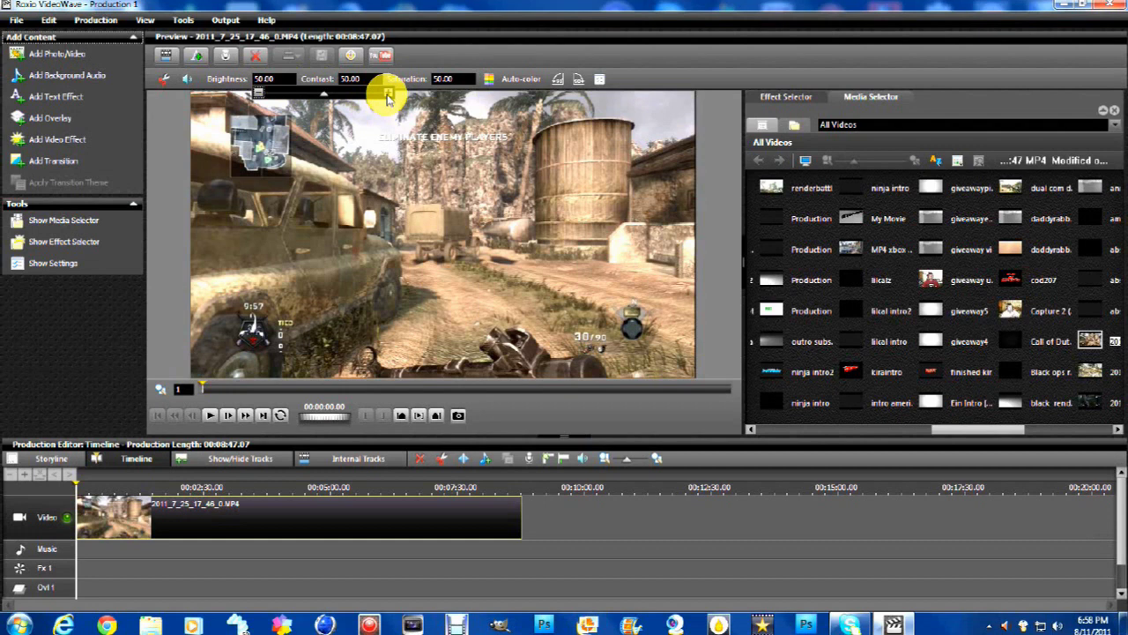
pyautogui.click(388, 95)
pyautogui.click(388, 95)
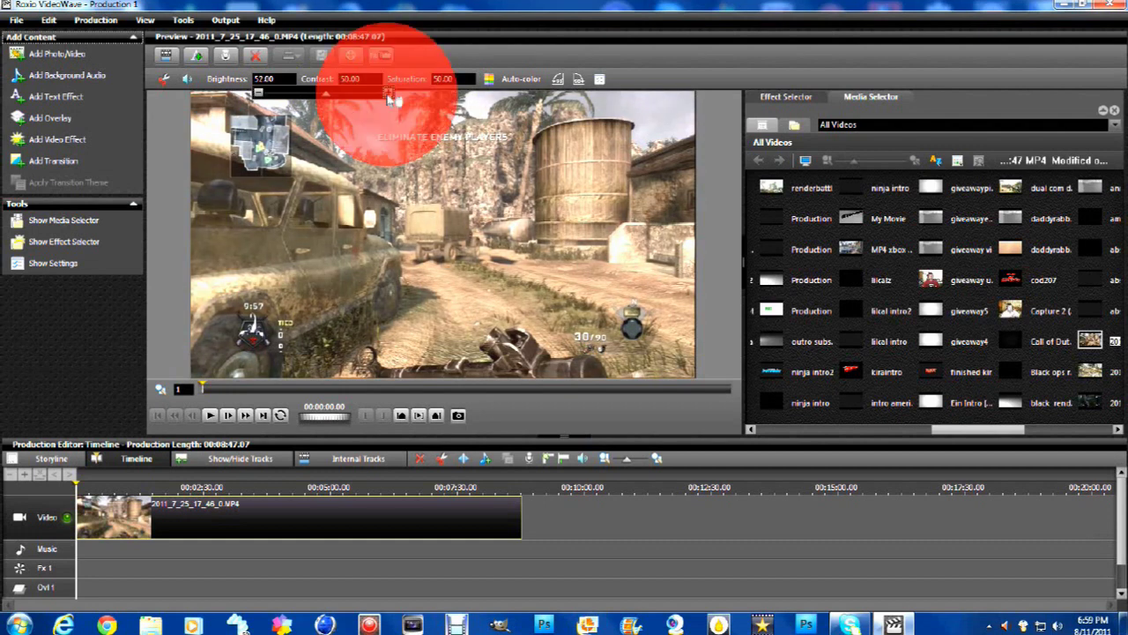
pyautogui.click(259, 94)
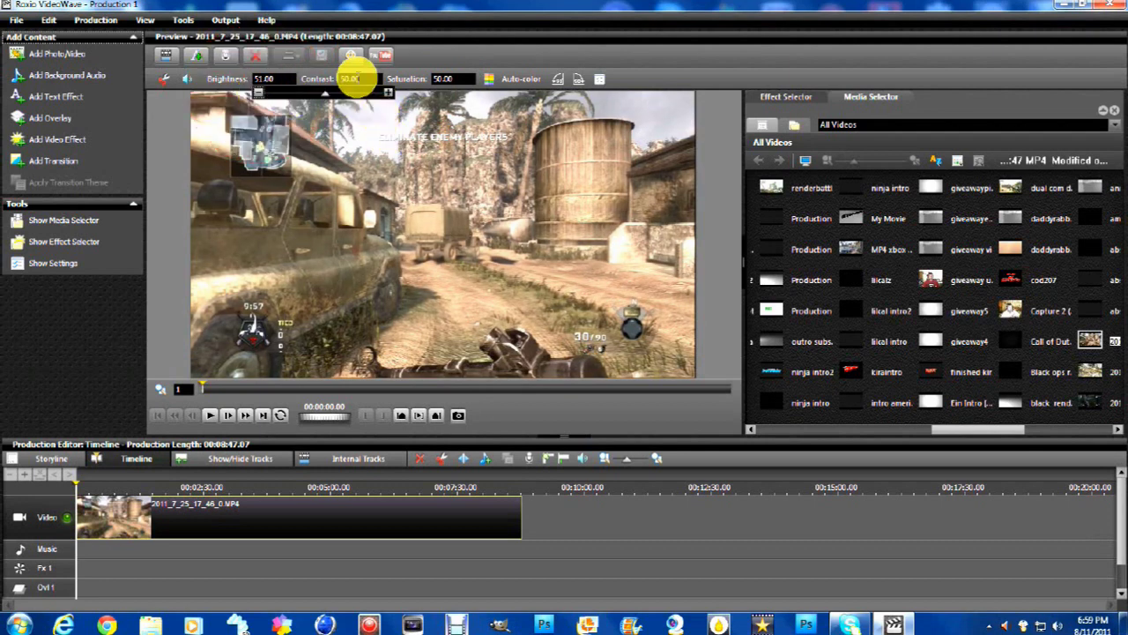
# Raise the clip's contrast to 55.
pyautogui.click(359, 77)
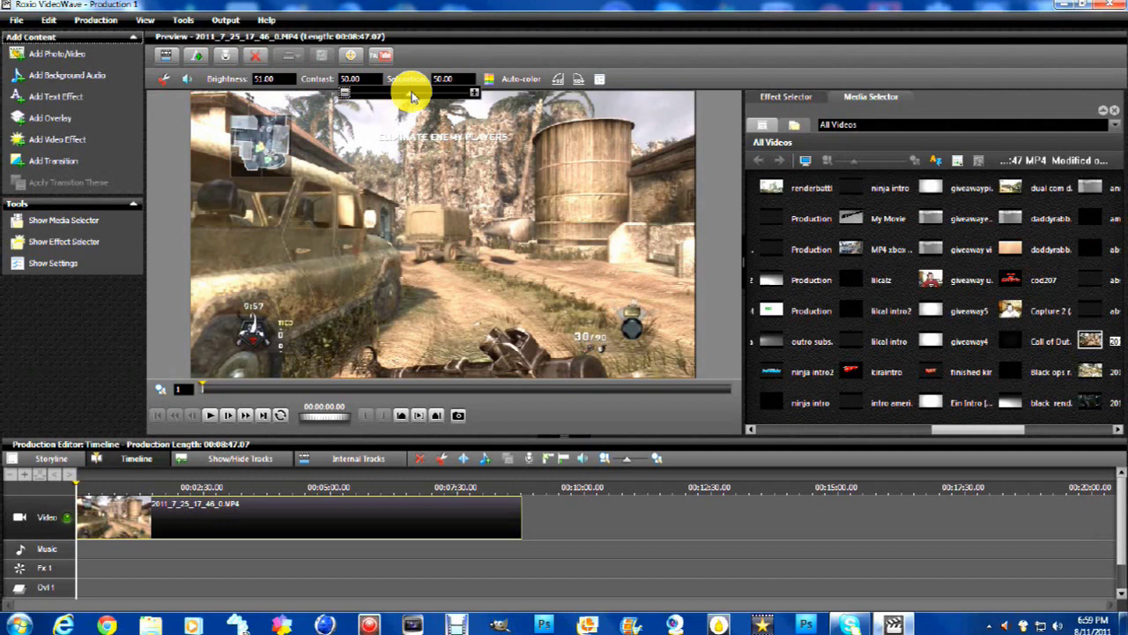
pyautogui.click(475, 93)
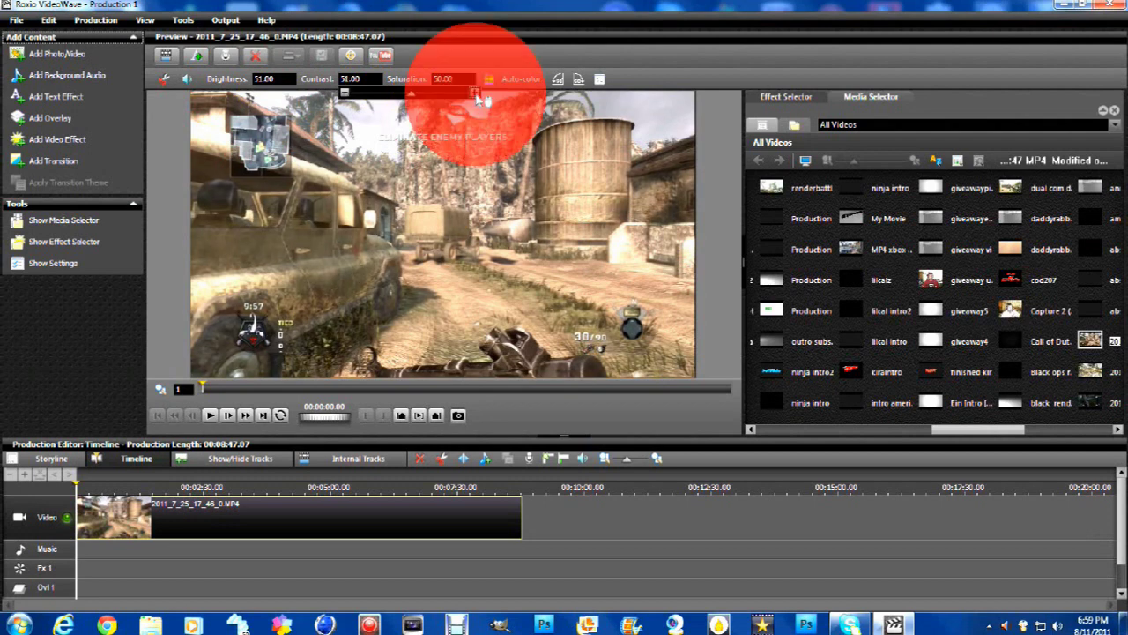
pyautogui.click(474, 94)
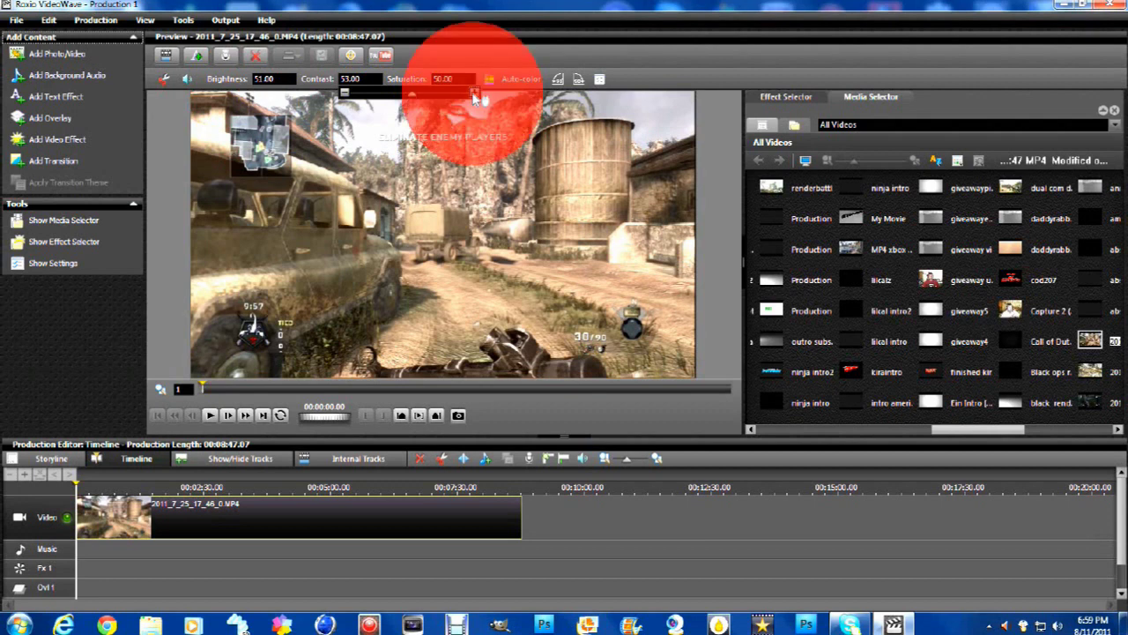
pyautogui.click(474, 94)
pyautogui.click(474, 94)
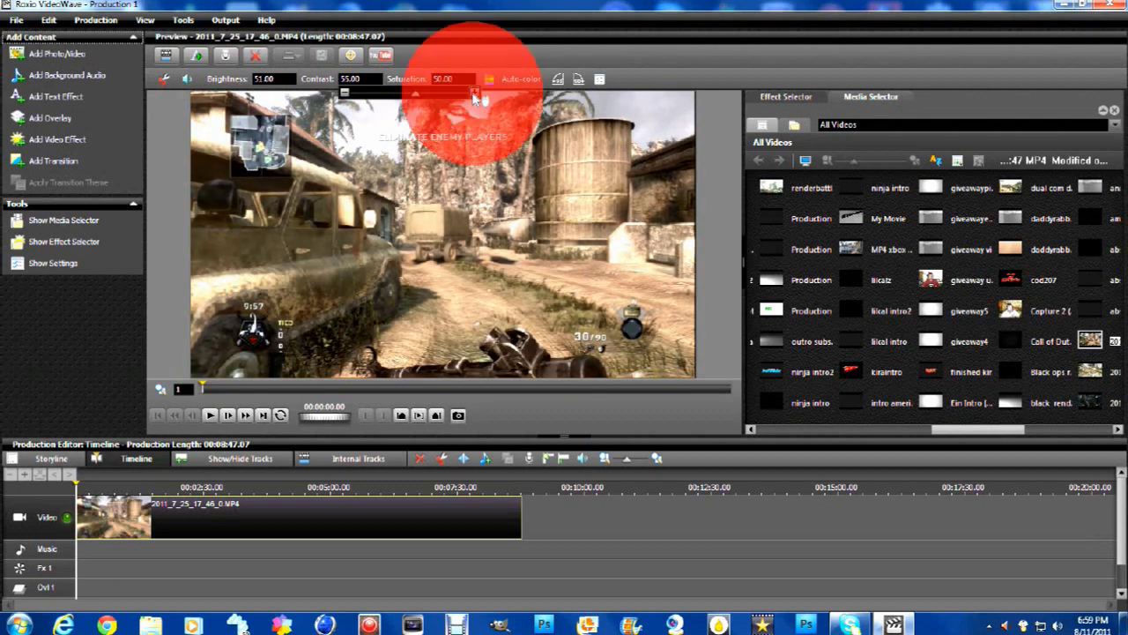
pyautogui.click(474, 95)
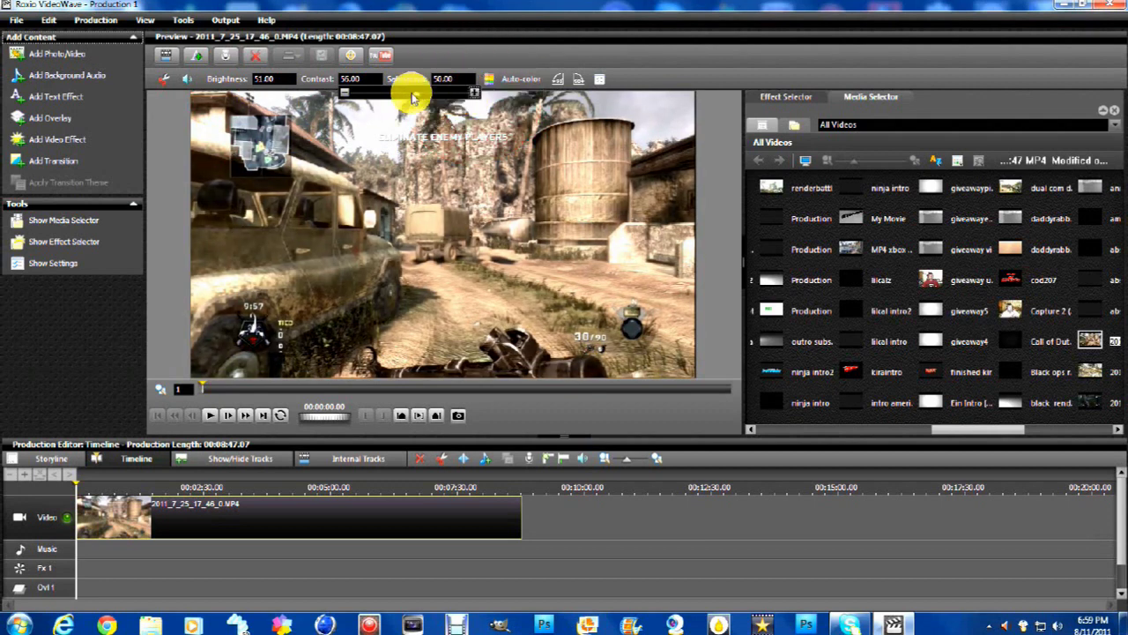
pyautogui.click(346, 94)
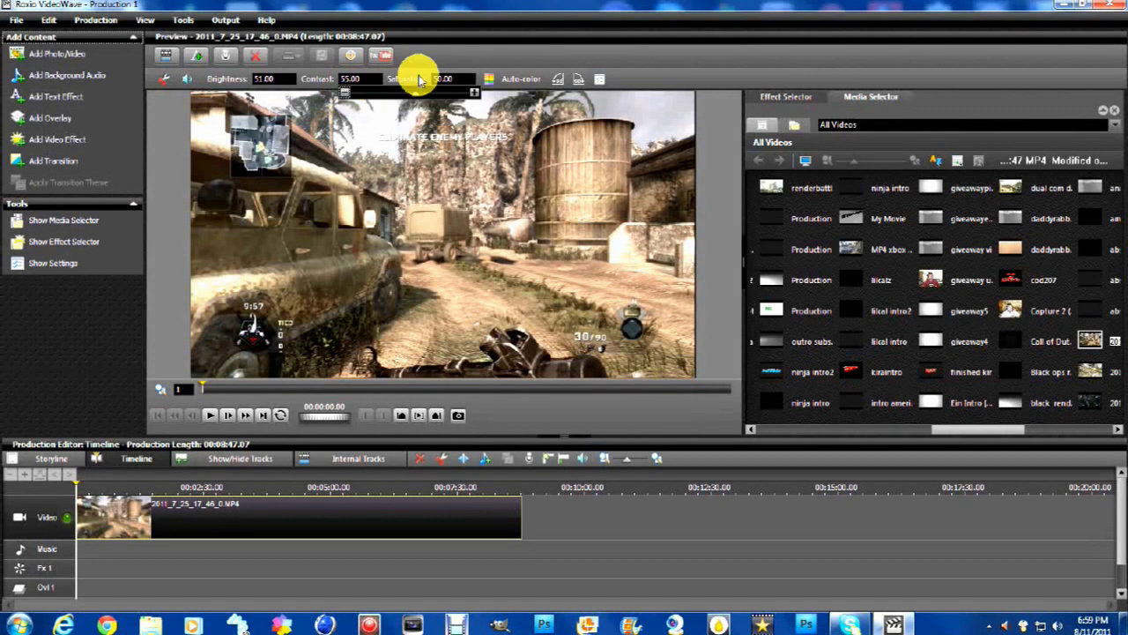
# Step the clip's saturation with the slider's -/+ buttons until it reads 59.00.
pyautogui.click(459, 80)
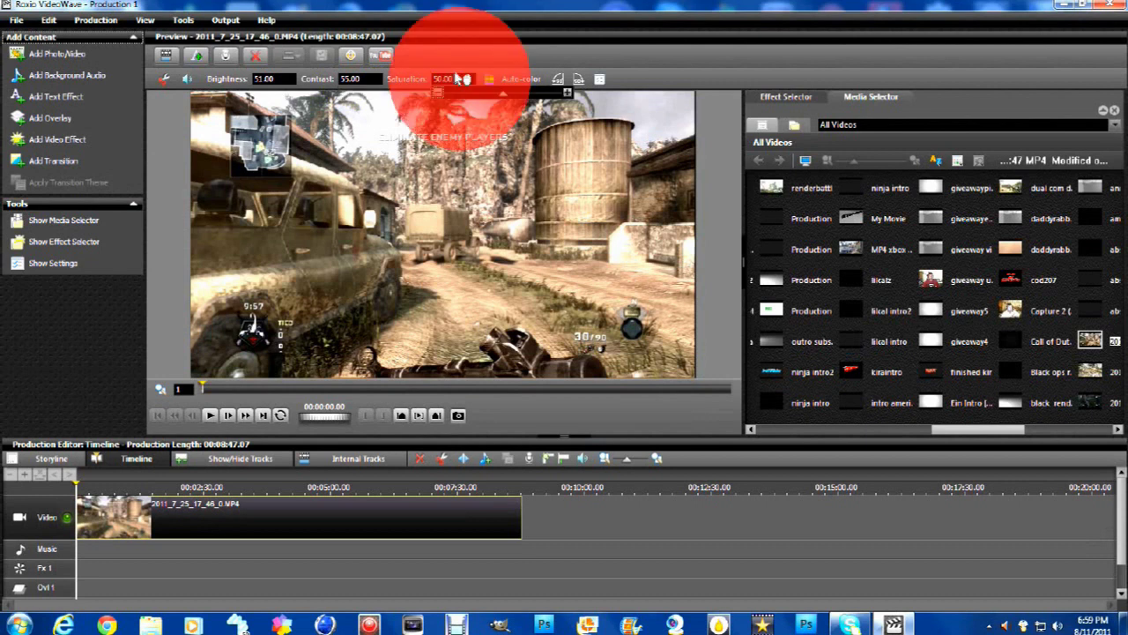
pyautogui.click(567, 94)
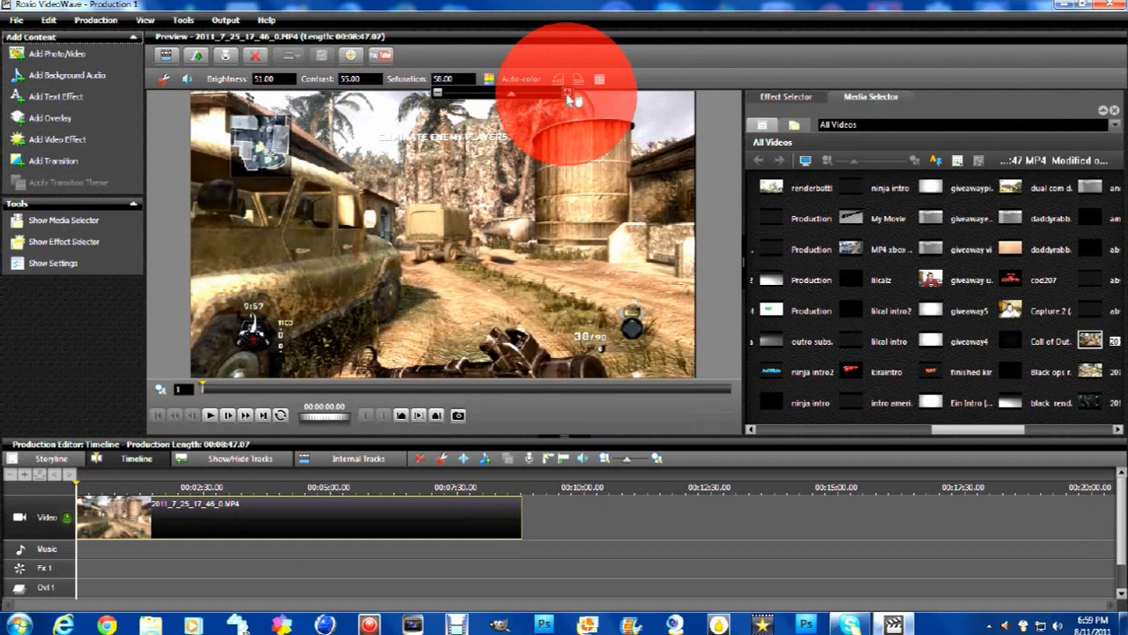
pyautogui.click(569, 95)
pyautogui.click(568, 94)
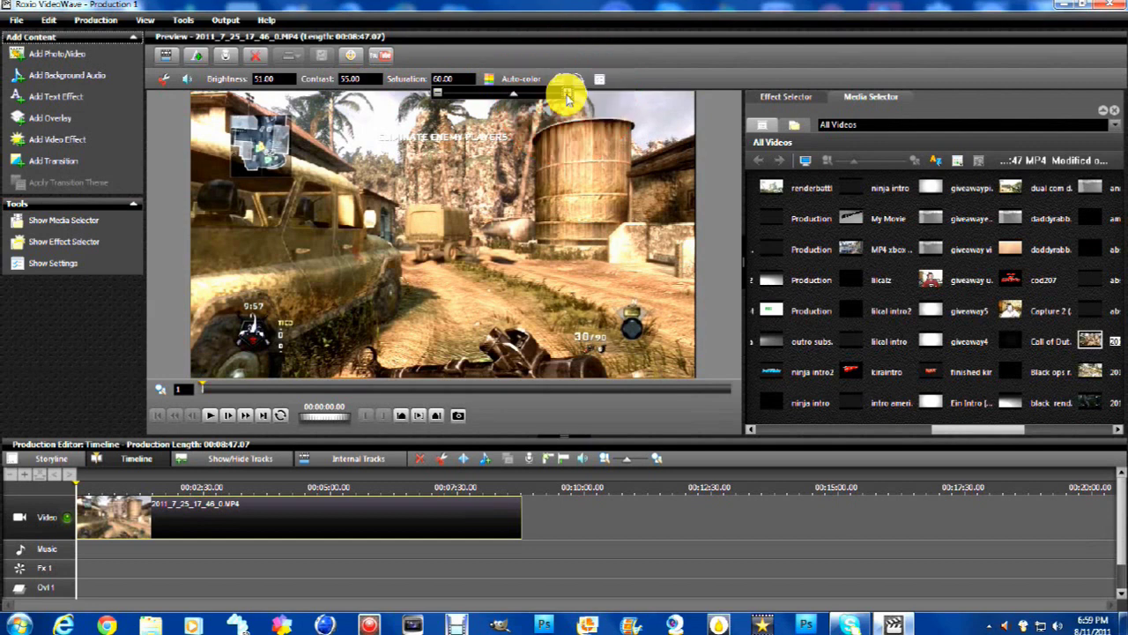
pyautogui.click(568, 95)
pyautogui.click(568, 97)
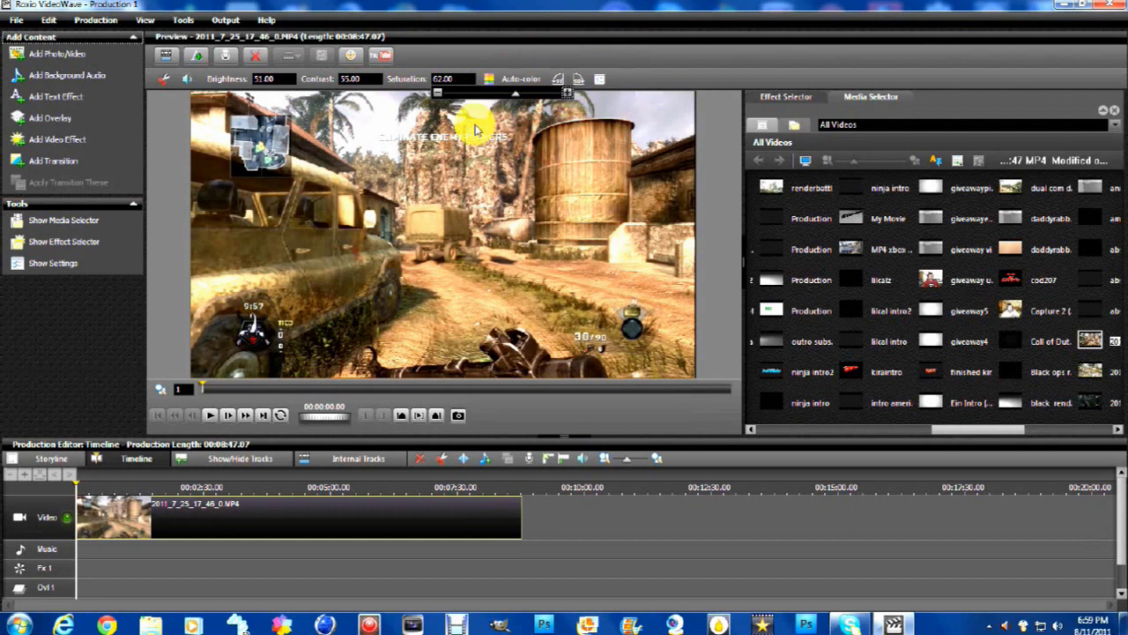
pyautogui.click(438, 94)
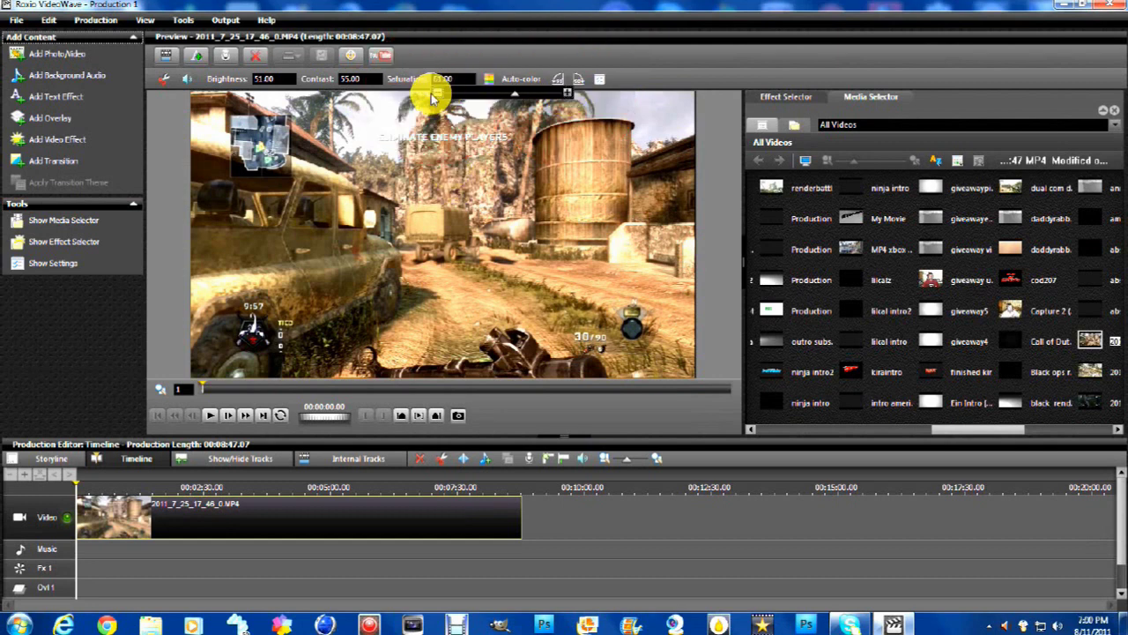
pyautogui.click(438, 95)
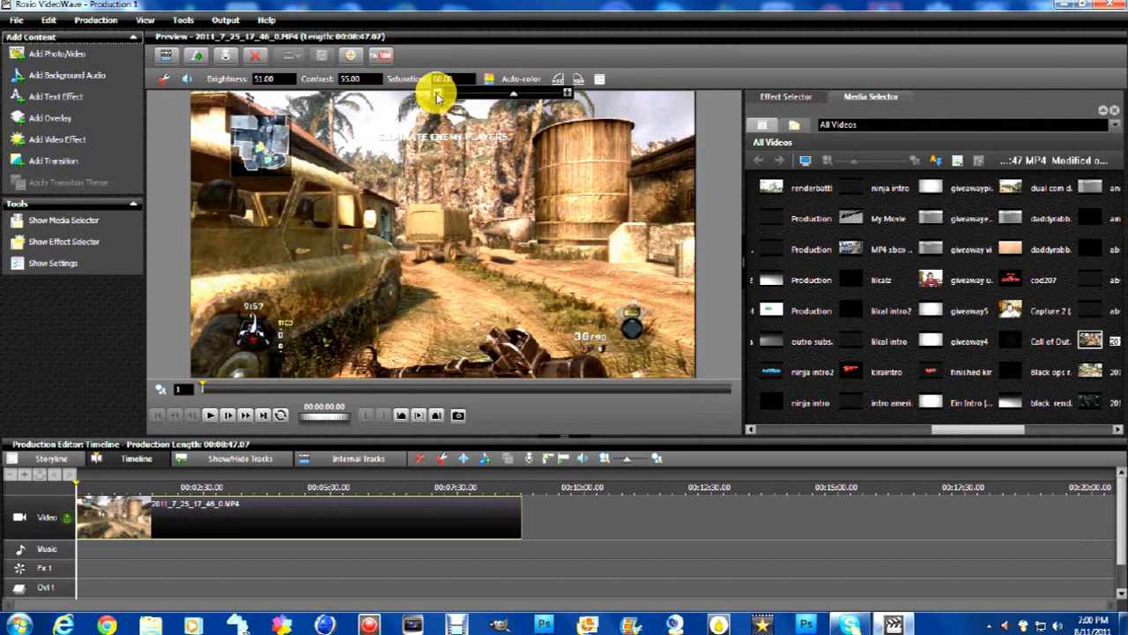
pyautogui.click(438, 96)
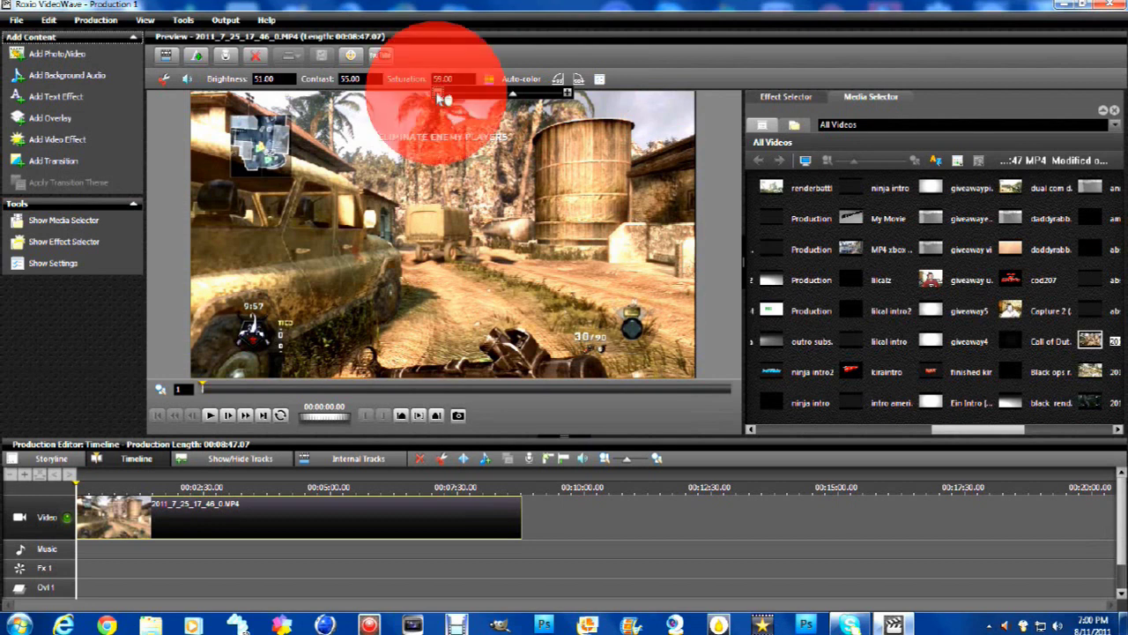
pyautogui.click(568, 97)
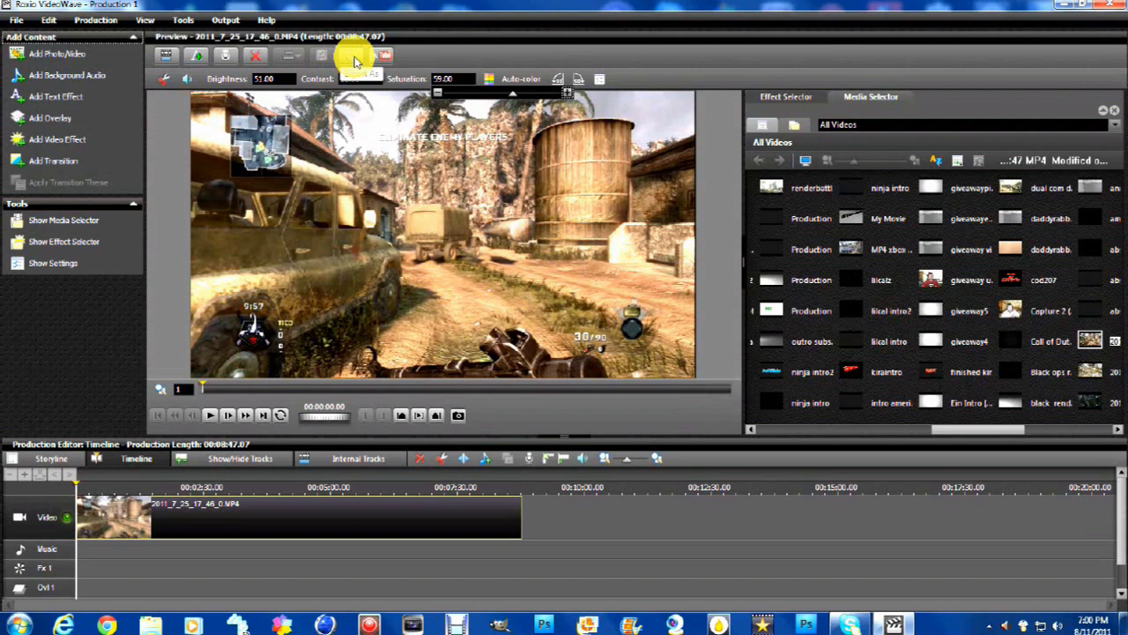
# Start Make Movie without saving the production and choose NTSC as the video standard.
pyautogui.click(355, 61)
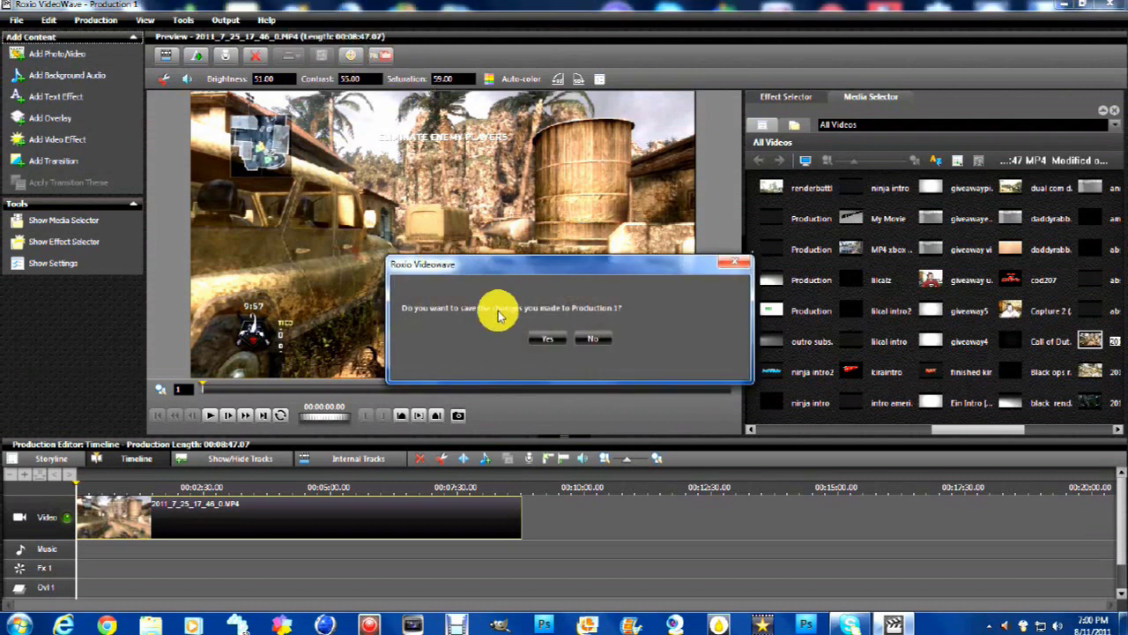
pyautogui.click(591, 343)
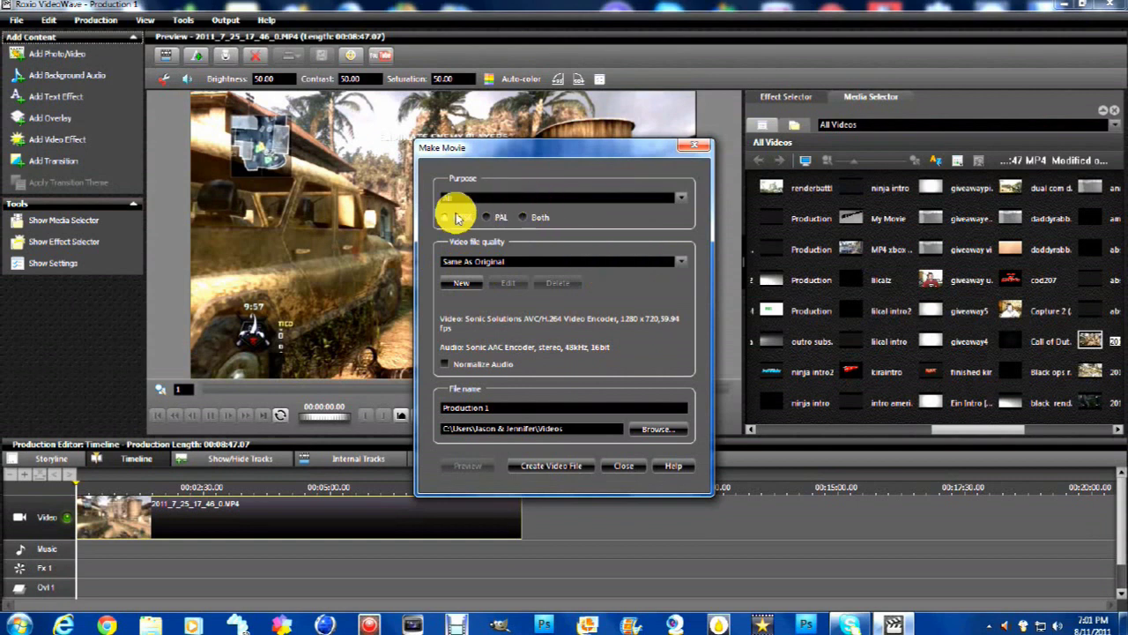
pyautogui.click(491, 221)
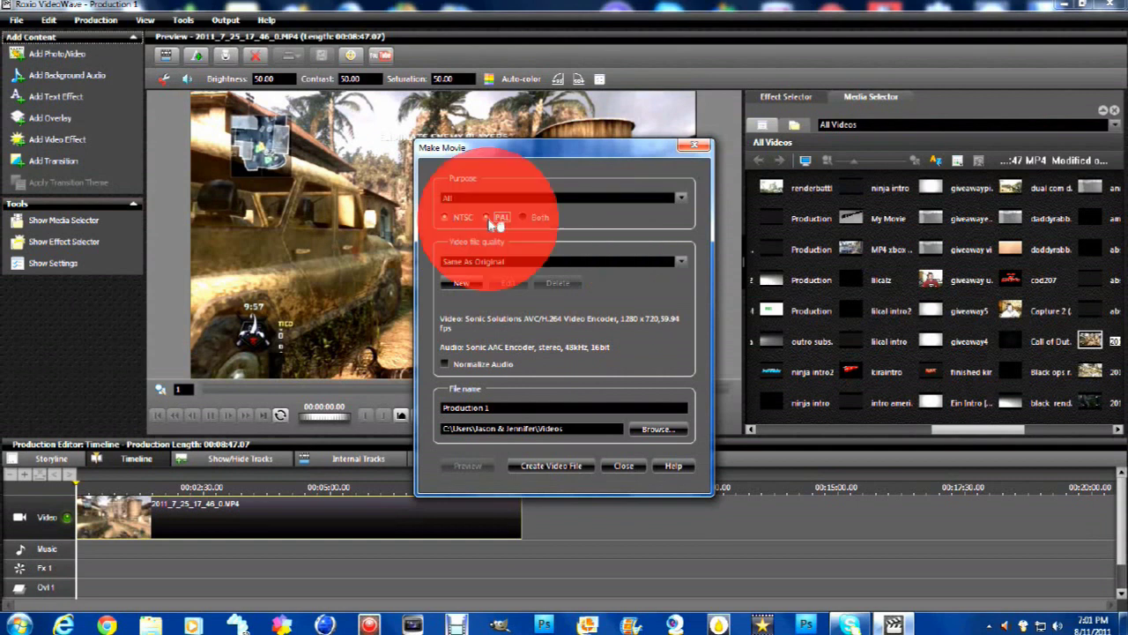
pyautogui.click(446, 218)
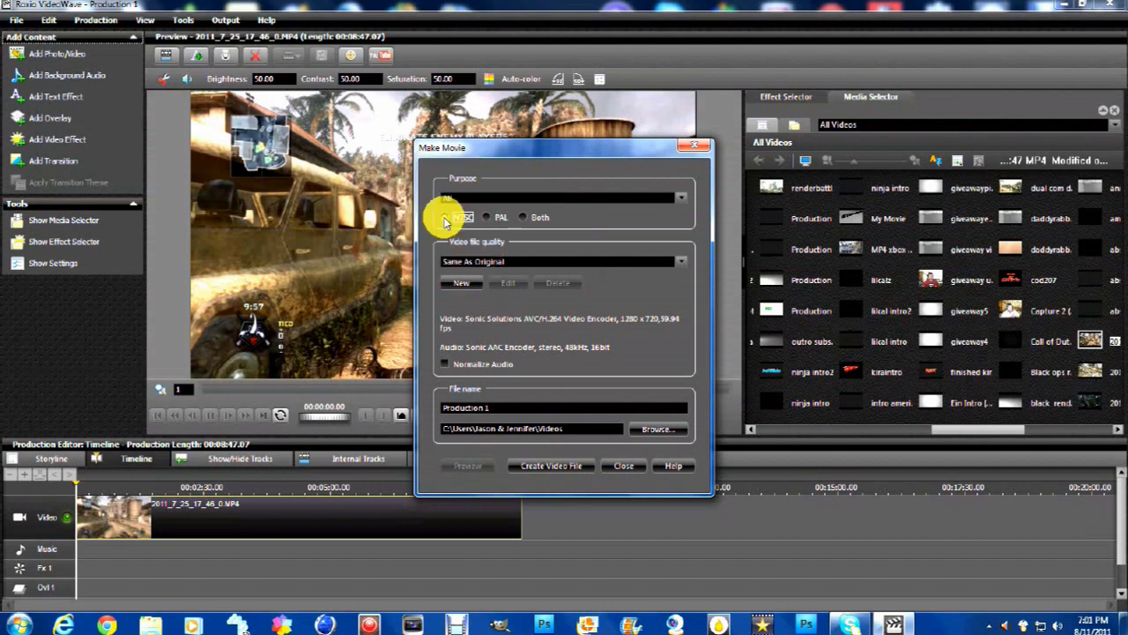
# Choose DivX HD 720p@60fps from the Video file quality presets.
pyautogui.click(679, 263)
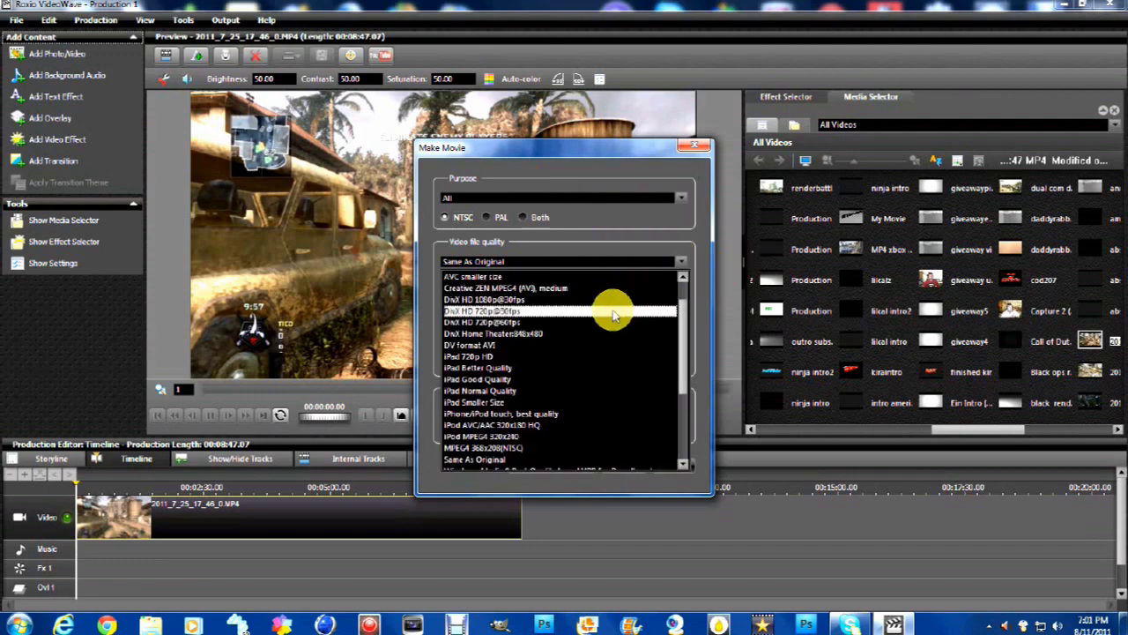
pyautogui.scroll(1, 607, 336)
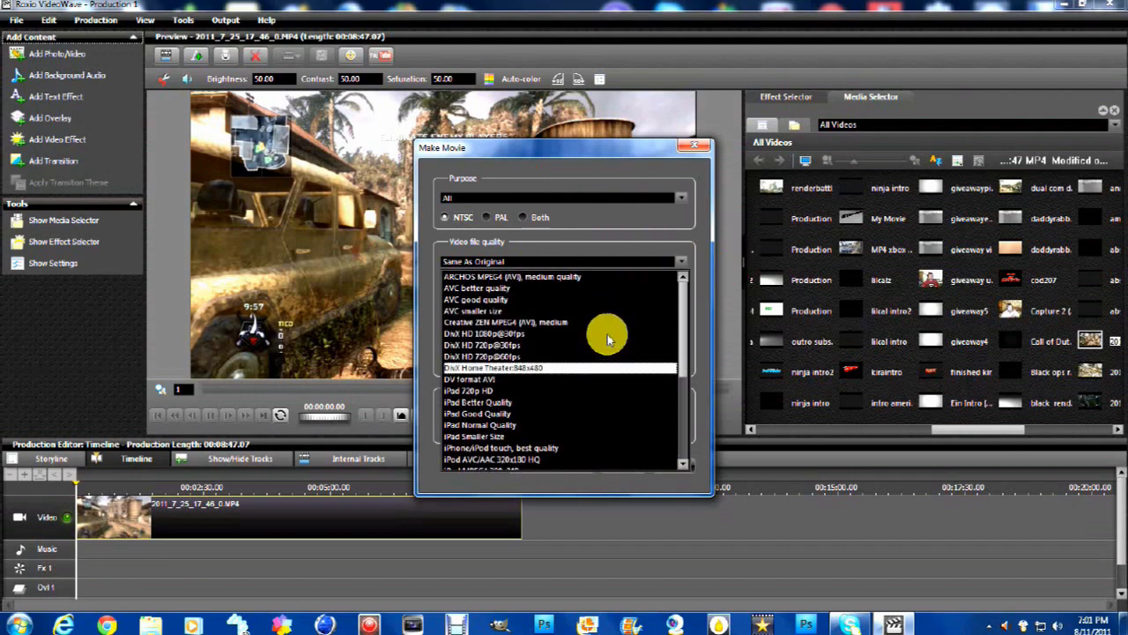
pyautogui.scroll(-5, 607, 334)
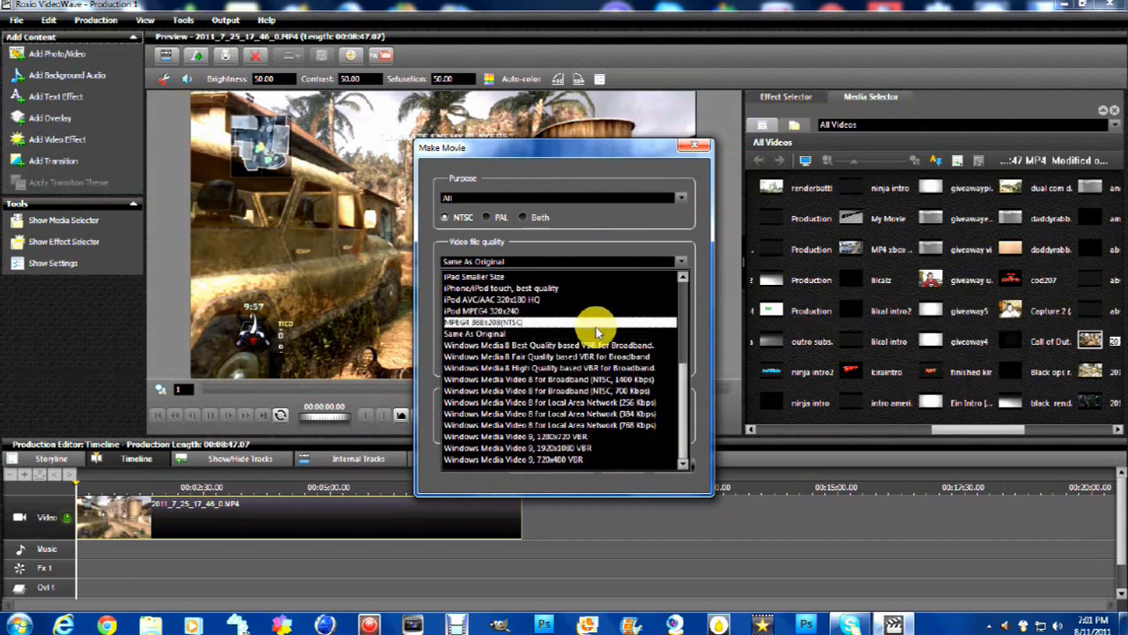
pyautogui.scroll(1, 596, 326)
pyautogui.scroll(-1, 591, 328)
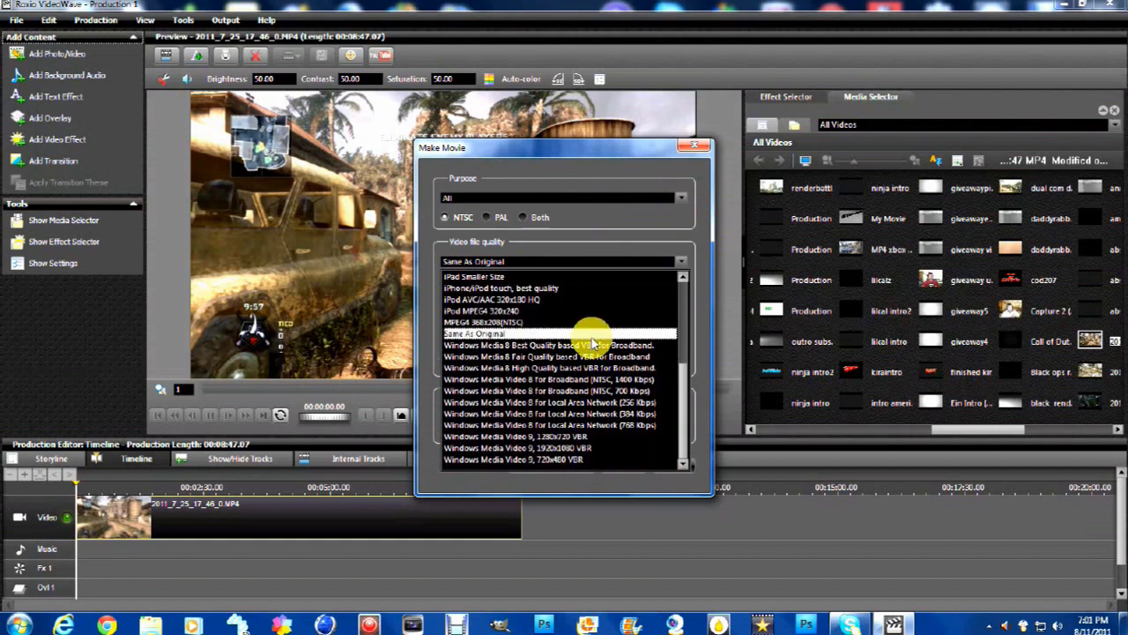
pyautogui.scroll(4, 592, 340)
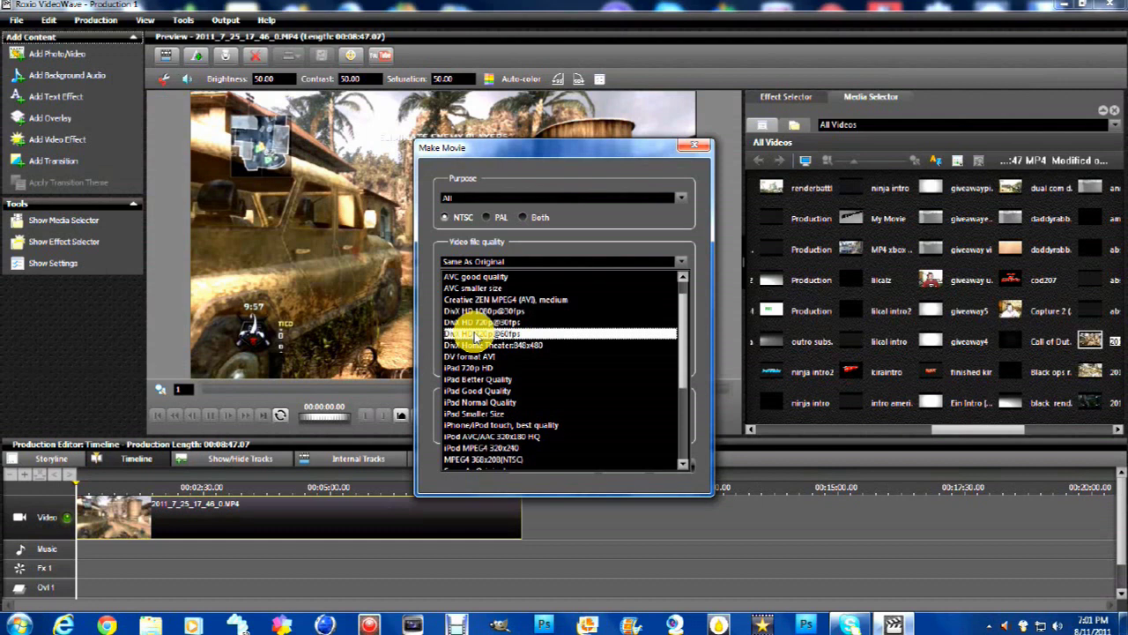
pyautogui.click(474, 335)
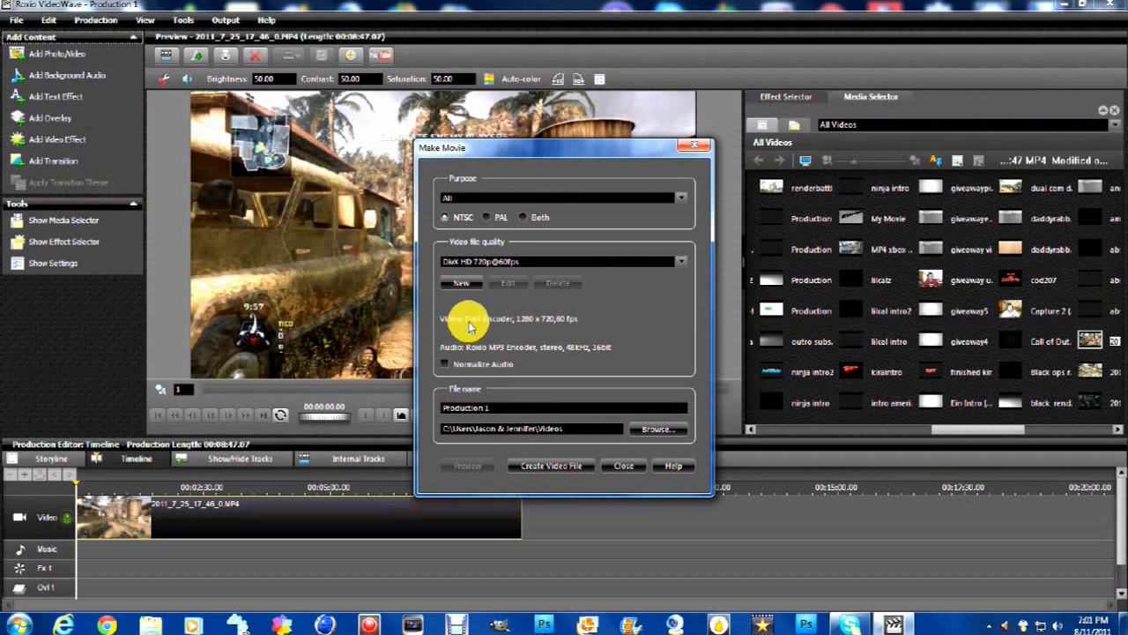
# Rename the output file from Production 1 to 'tutorial' and create the video file.
pyautogui.click(502, 408)
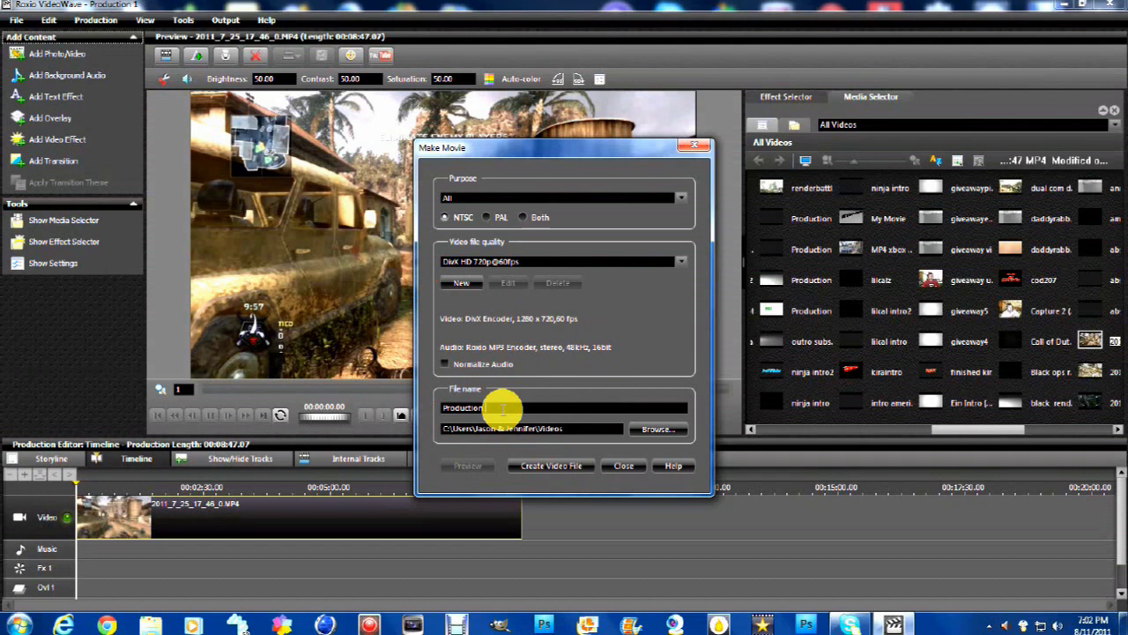
pyautogui.press('BackSpace')
pyautogui.press('BackSpace')
pyautogui.press('BackSpace')
pyautogui.write('tutorial')
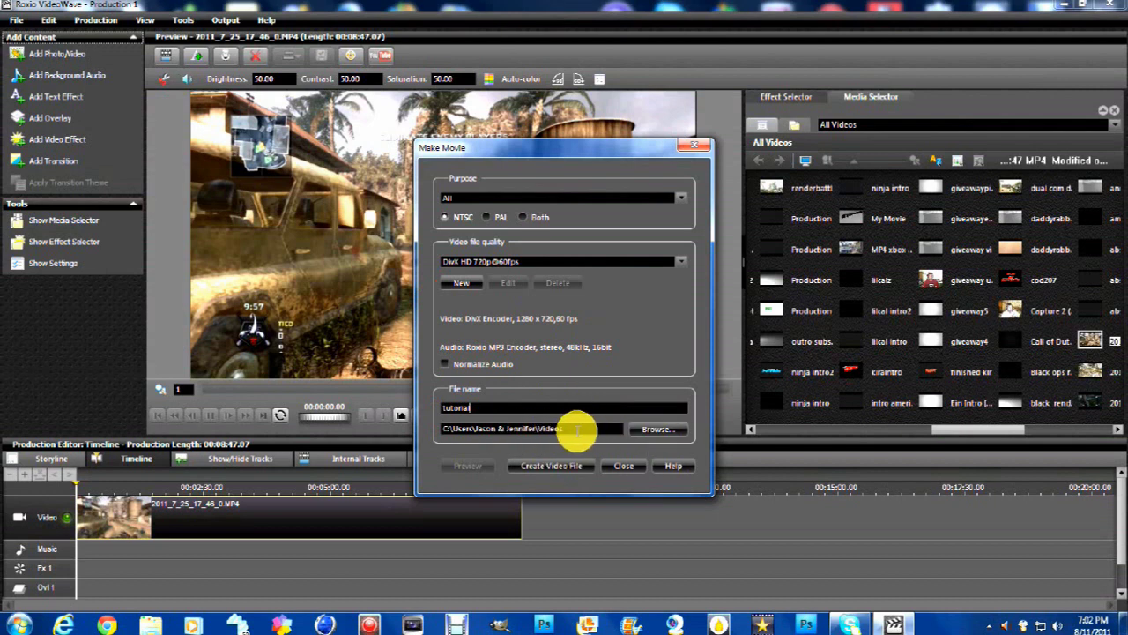
pyautogui.click(548, 469)
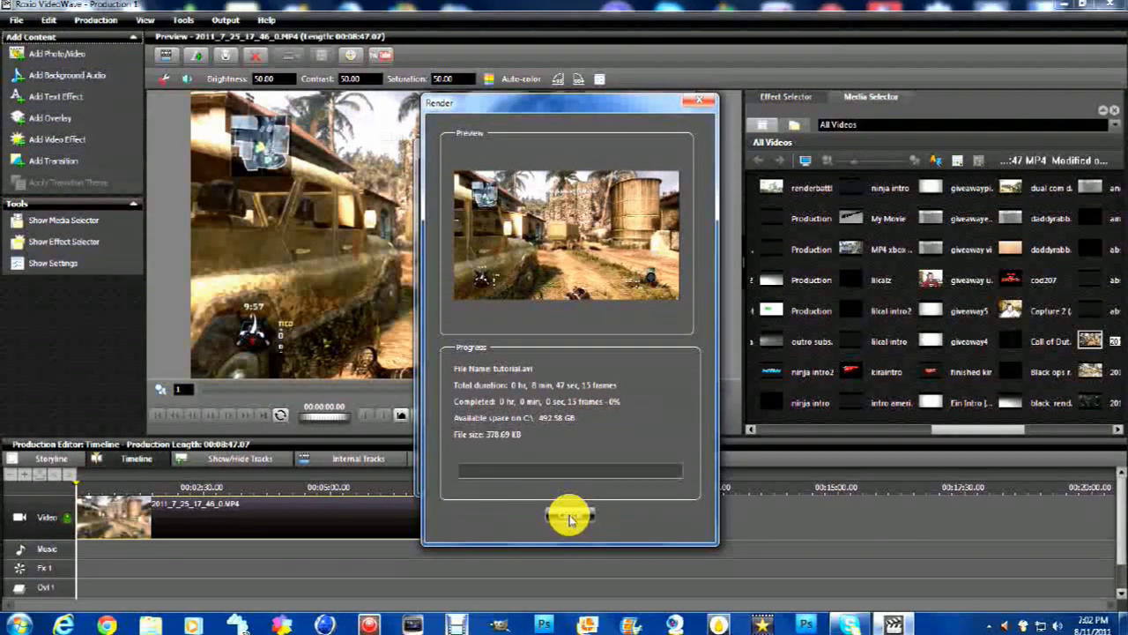
# Cancel the tutorial.avi render and close the Make Movie dialog.
pyautogui.click(569, 517)
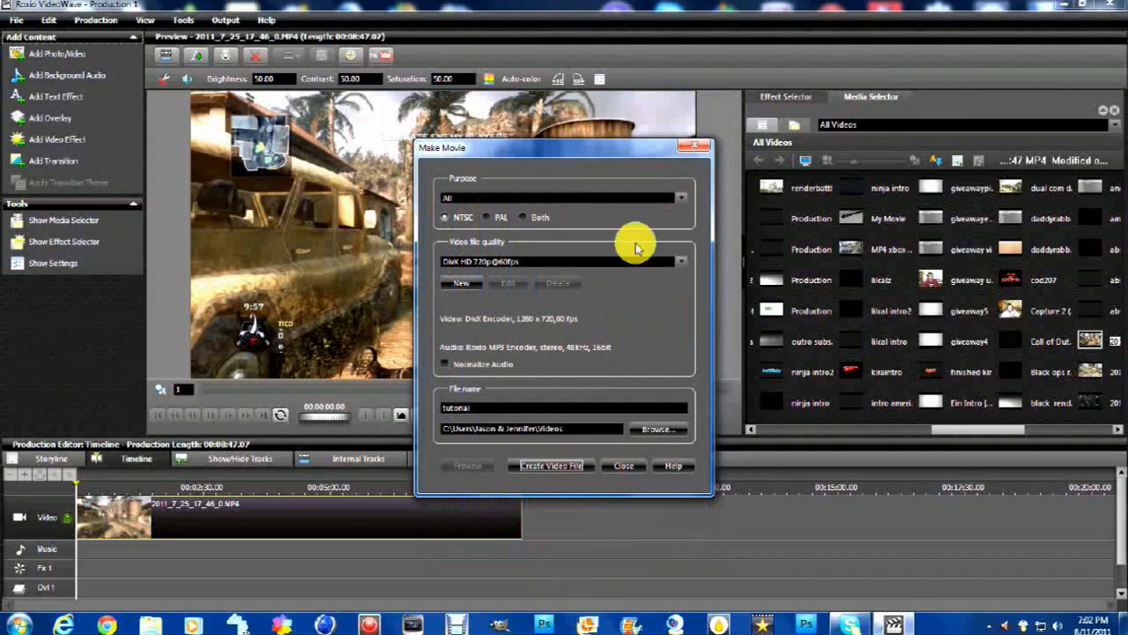
pyautogui.click(688, 152)
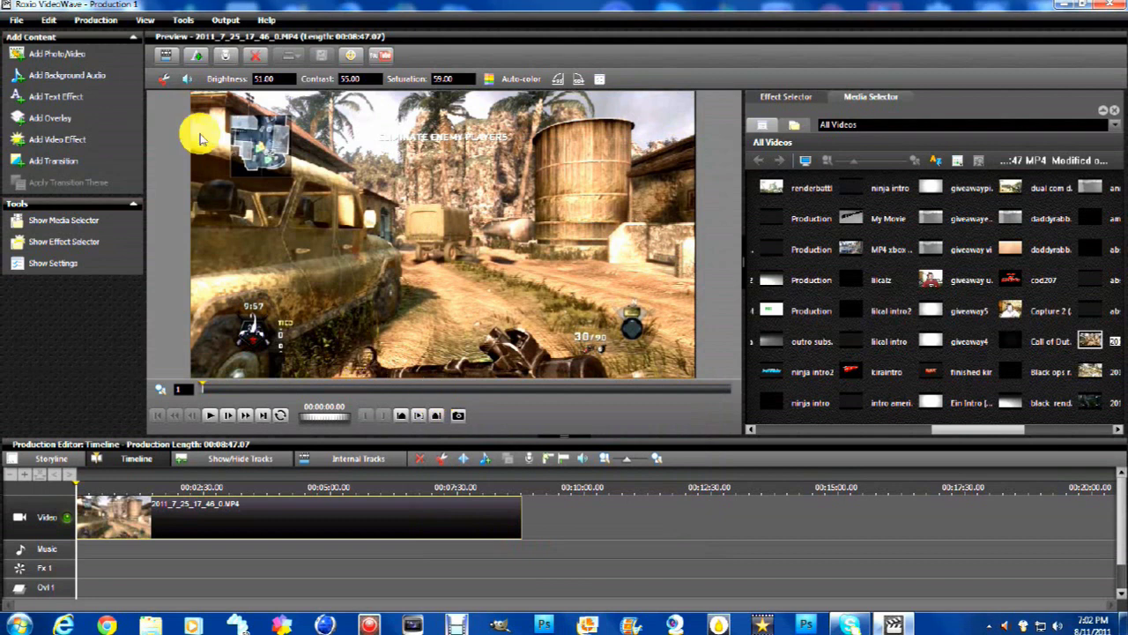
# Open the narration recorder and set its input level to 32.
pyautogui.click(227, 59)
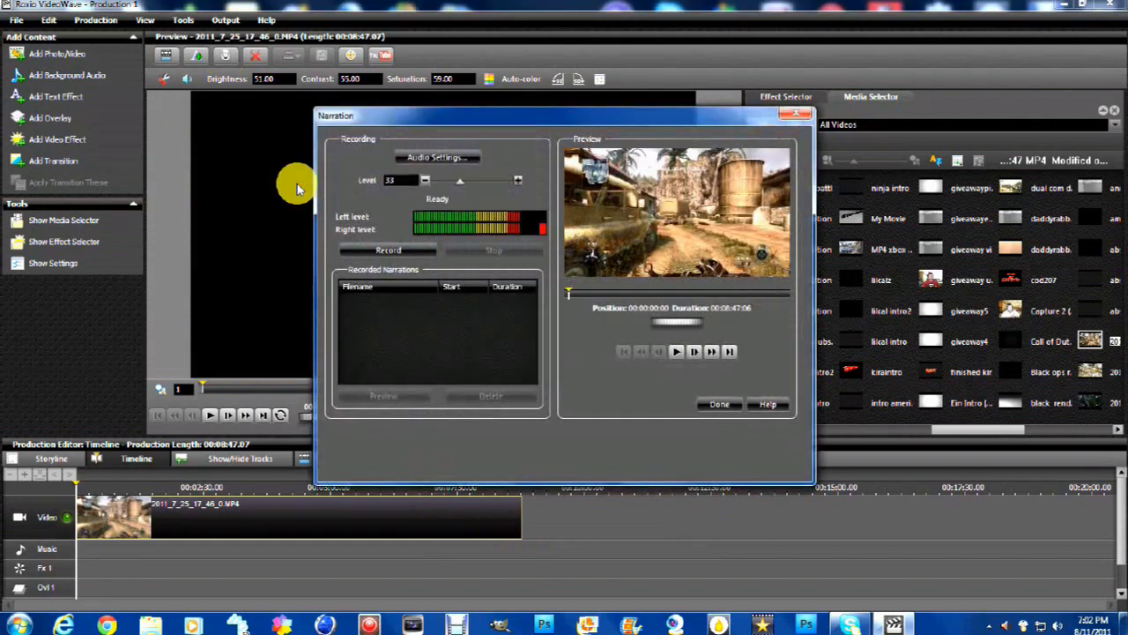
pyautogui.click(519, 182)
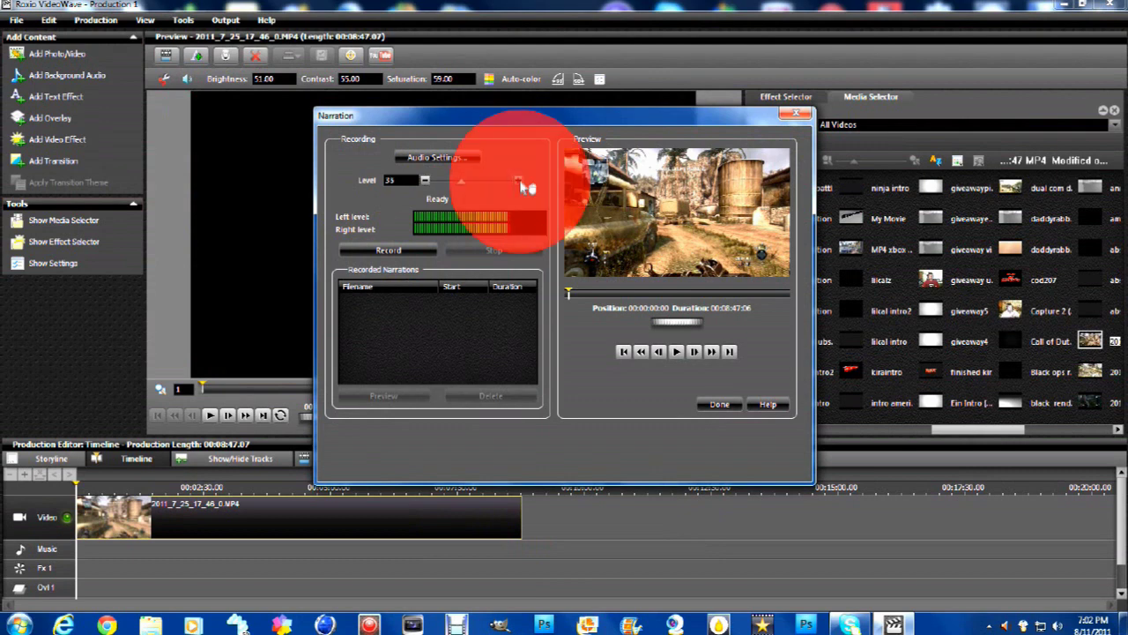
pyautogui.click(426, 180)
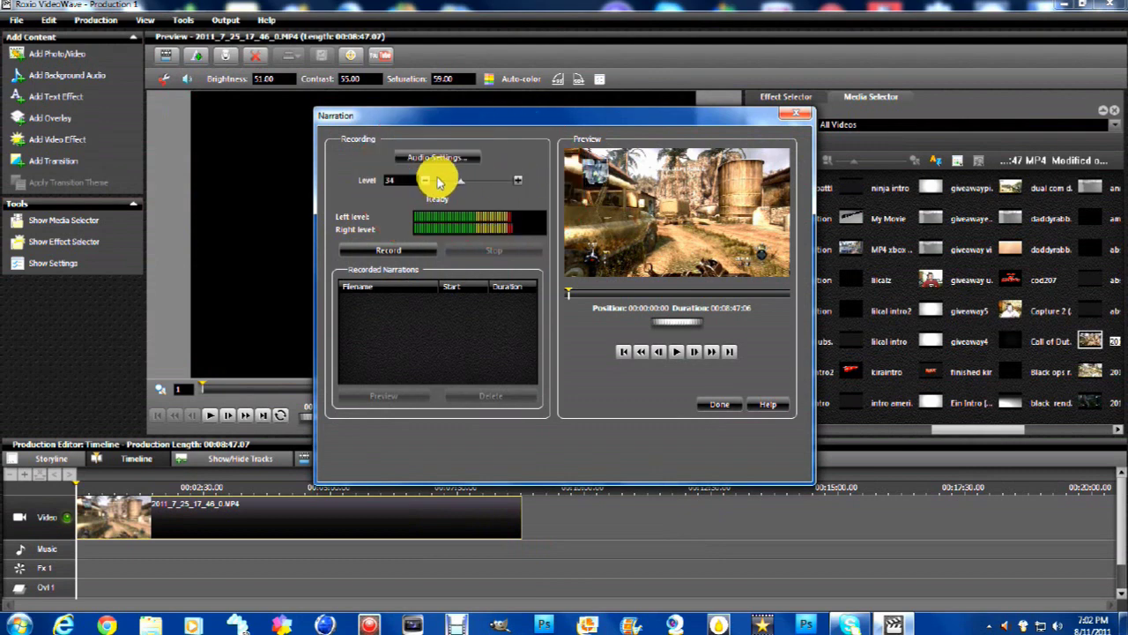
pyautogui.click(427, 182)
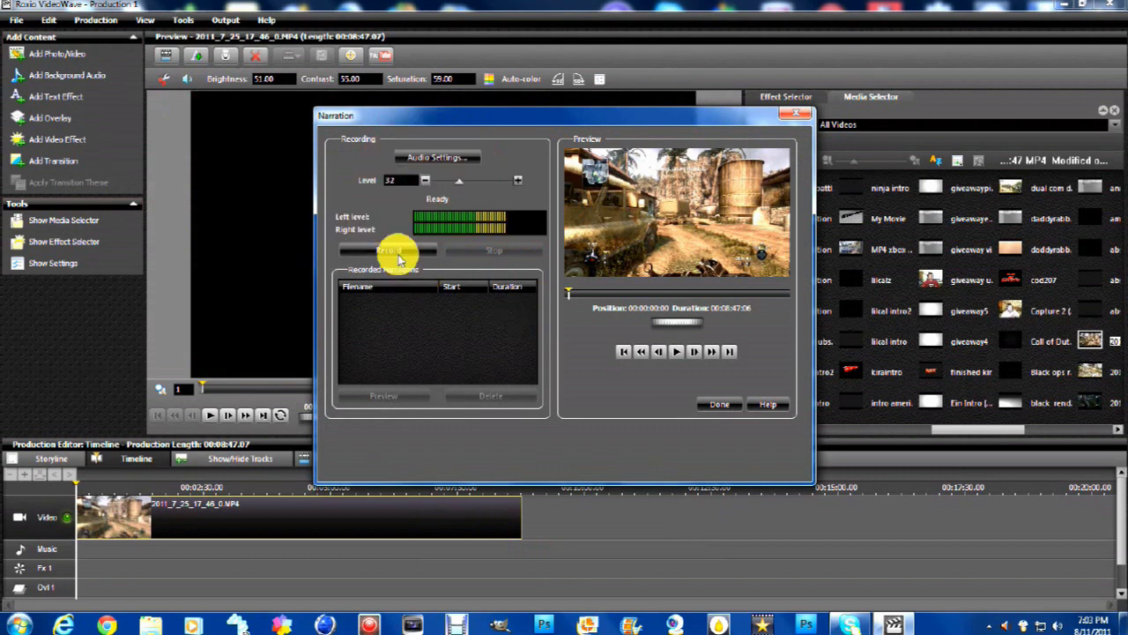
# Record a short narration, then end it and confirm with OK in the Audio Capture prompt.
pyautogui.moveTo(401, 250); pyautogui.dragTo(481, 323)
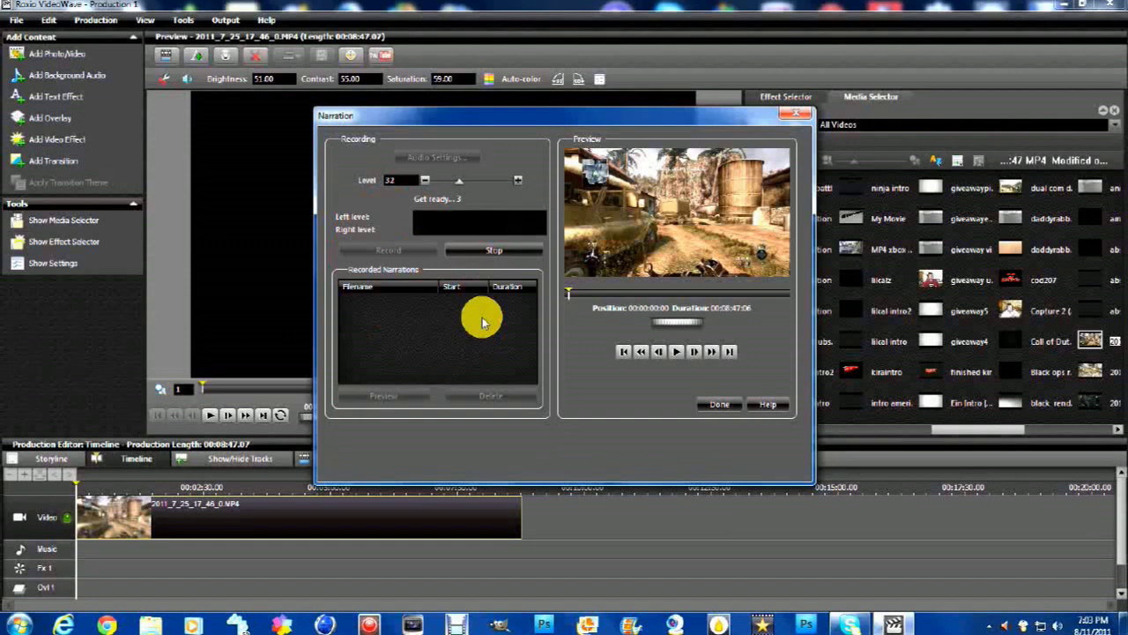
pyautogui.click(721, 405)
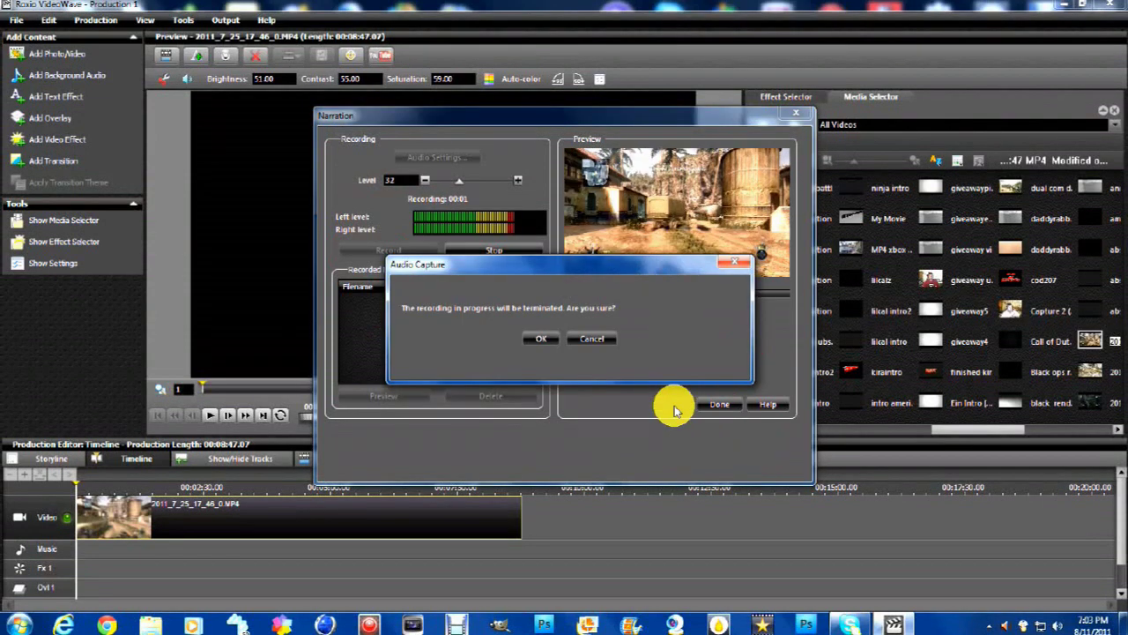
pyautogui.click(542, 341)
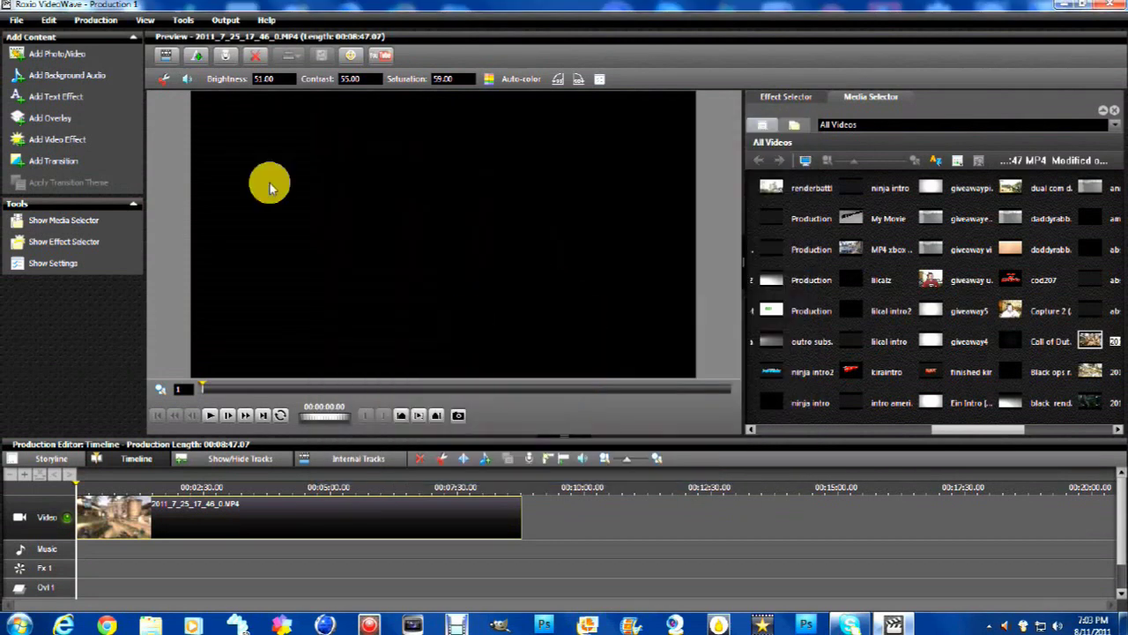